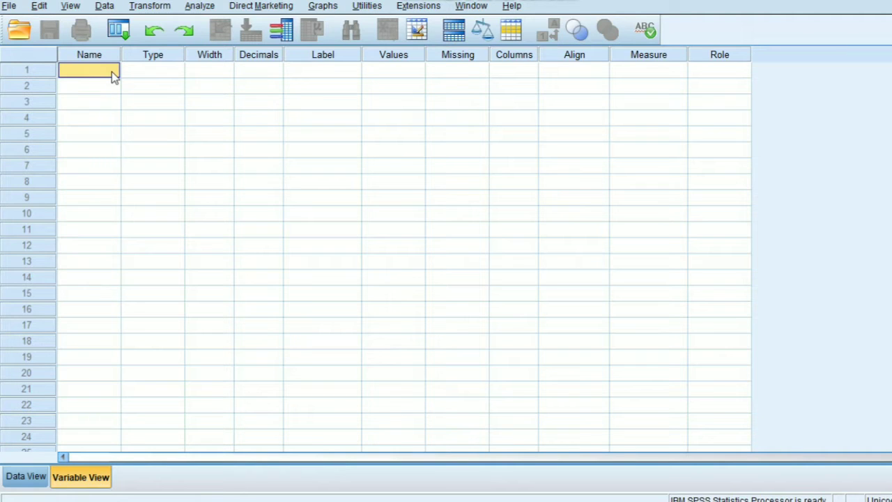
- Define four variables named MIA1, MIA2, MIA3 and MIA4 in the first four rows
{"action": "type", "text": "MIA1"}
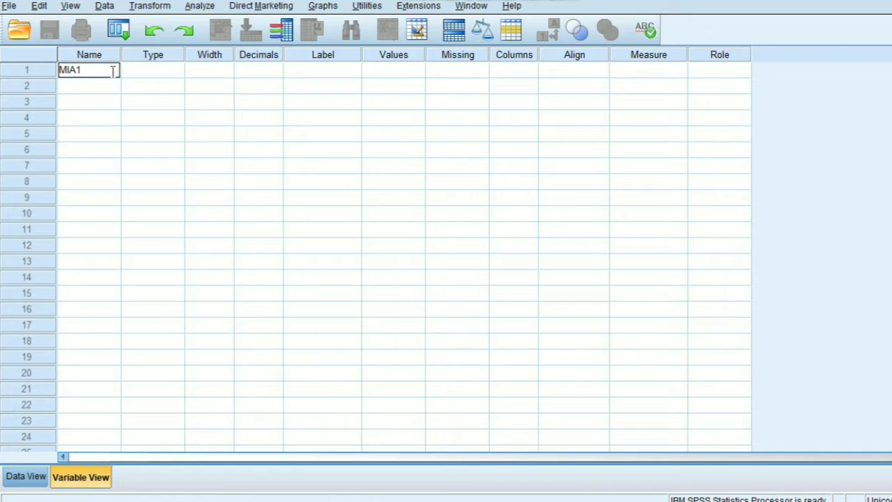
{"action": "left_click", "coordinate": [115, 85]}
{"action": "type", "text": "MIA2"}
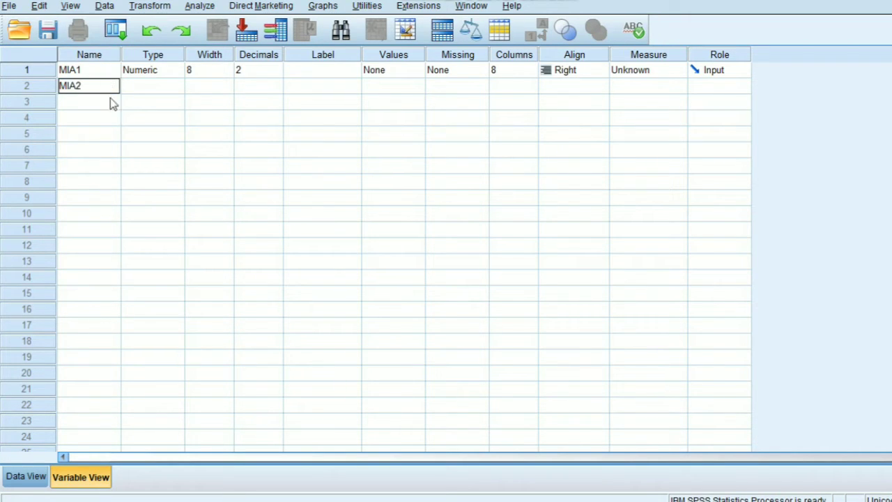
{"action": "left_click", "coordinate": [108, 105]}
{"action": "type", "text": "MIA3"}
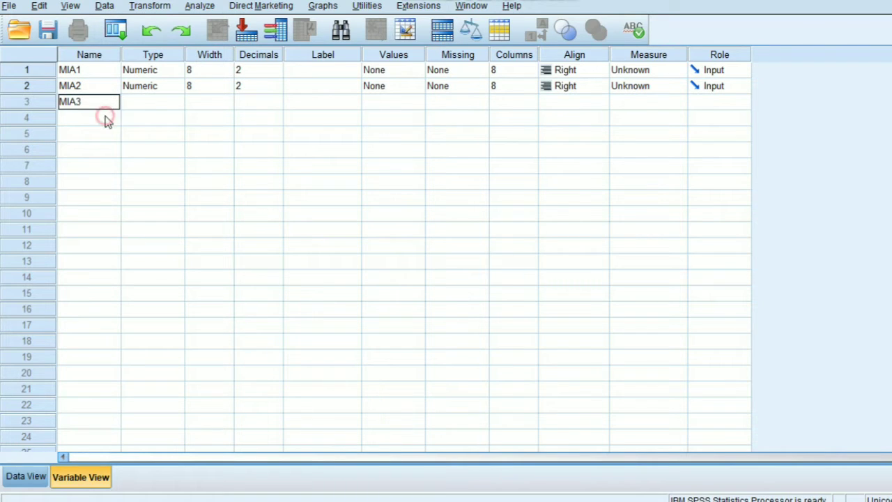
{"action": "left_click", "coordinate": [106, 120]}
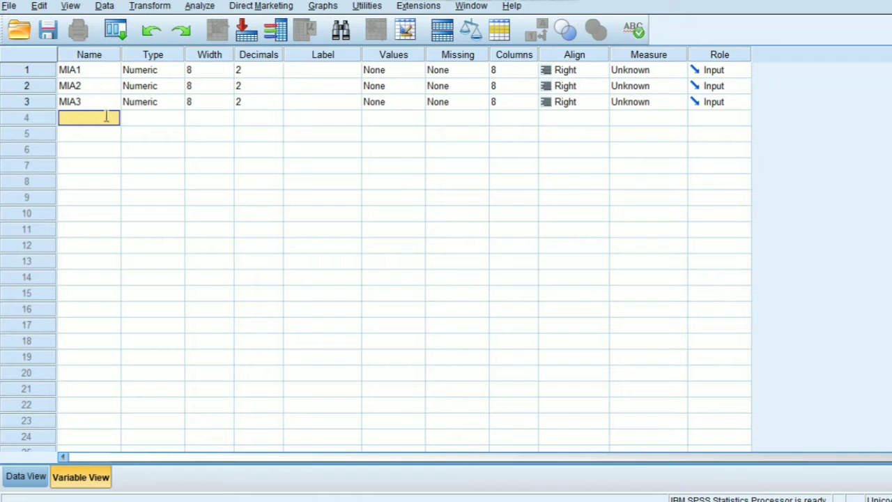
{"action": "type", "text": "MIA4"}
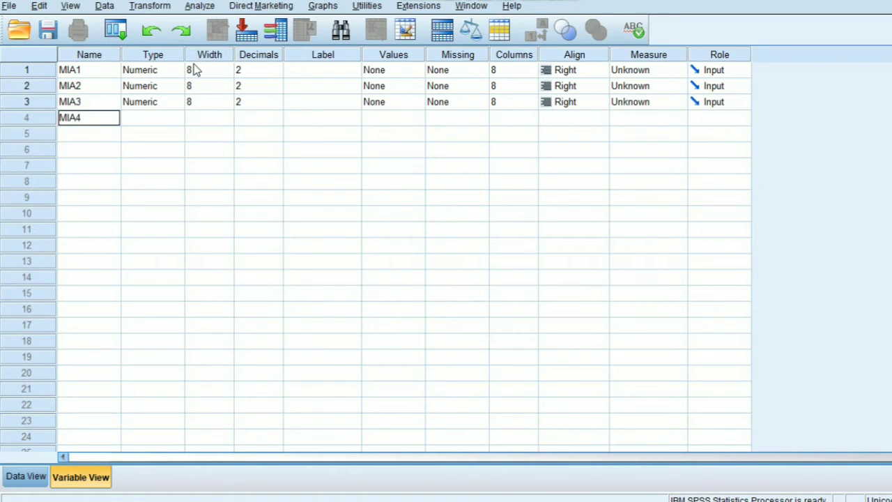
- Set the decimals of MIA1, MIA2, MIA3 and MIA4 to 0
{"action": "left_click", "coordinate": [258, 70]}
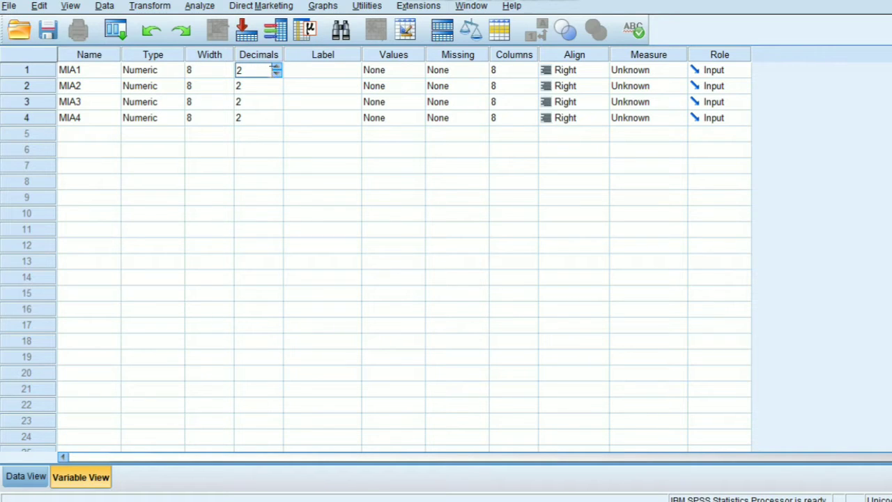
{"action": "left_click", "coordinate": [277, 73]}
{"action": "key", "text": "Down"}
{"action": "double_click", "coordinate": [274, 89]}
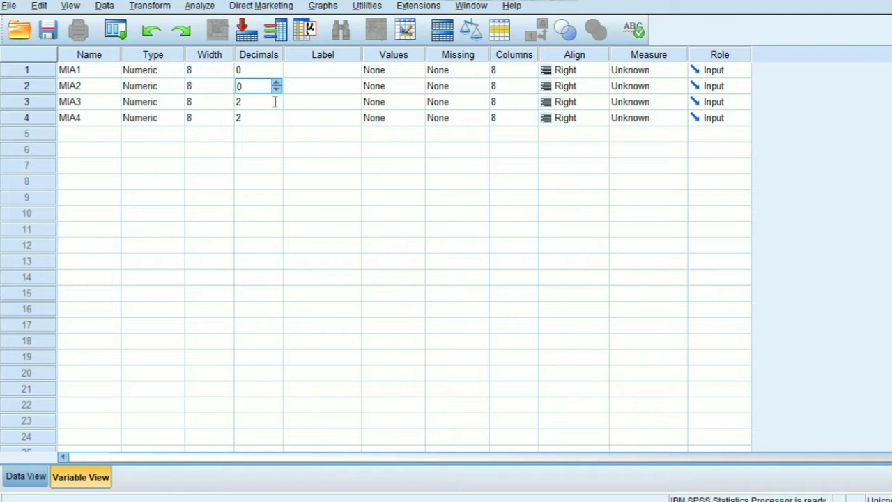
{"action": "left_click", "coordinate": [275, 105]}
{"action": "left_click", "coordinate": [275, 105]}
{"action": "left_click", "coordinate": [276, 106]}
{"action": "left_click", "coordinate": [276, 117]}
{"action": "left_click", "coordinate": [277, 122]}
{"action": "left_click", "coordinate": [278, 121]}
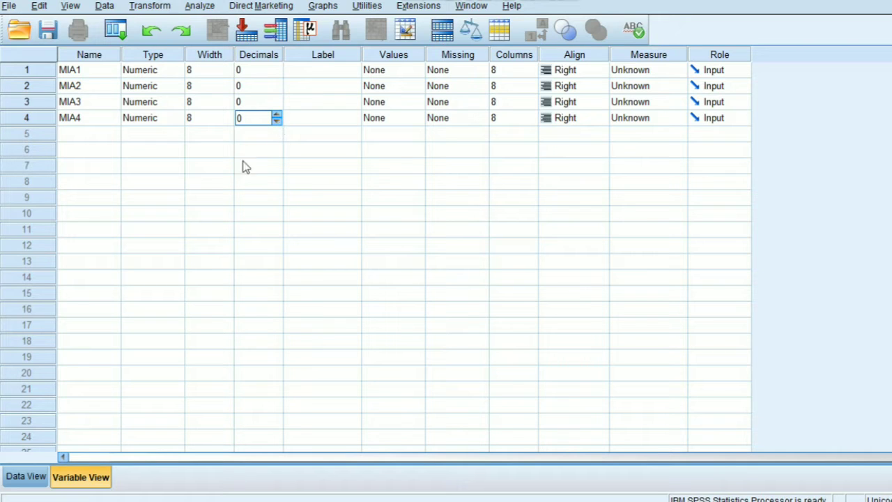
- Copy the exam scores in B5:E16 of the Excel sheet and paste them into the SPSS data grid from MIA1, row 1
{"action": "left_click", "coordinate": [40, 481]}
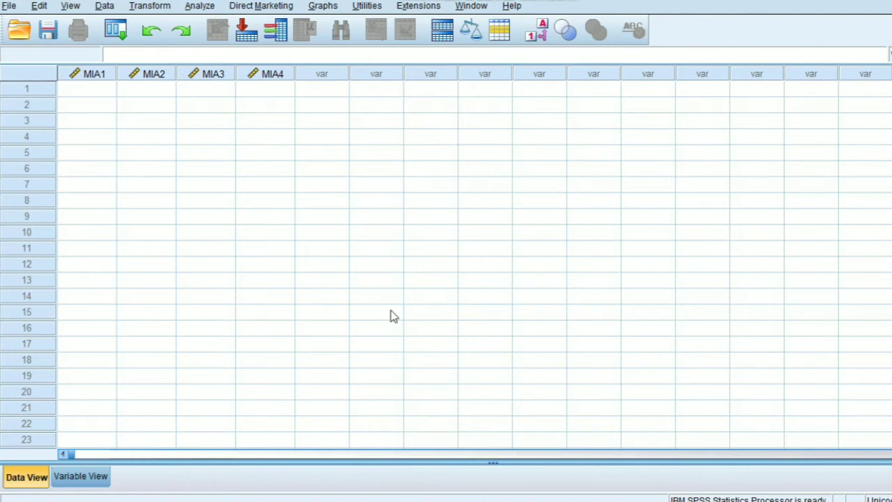
{"action": "key", "text": "alt+Tab"}
{"action": "left_click", "coordinate": [85, 199]}
{"action": "left_click_drag", "start_coordinate": [84, 199], "coordinate": [232, 355]}
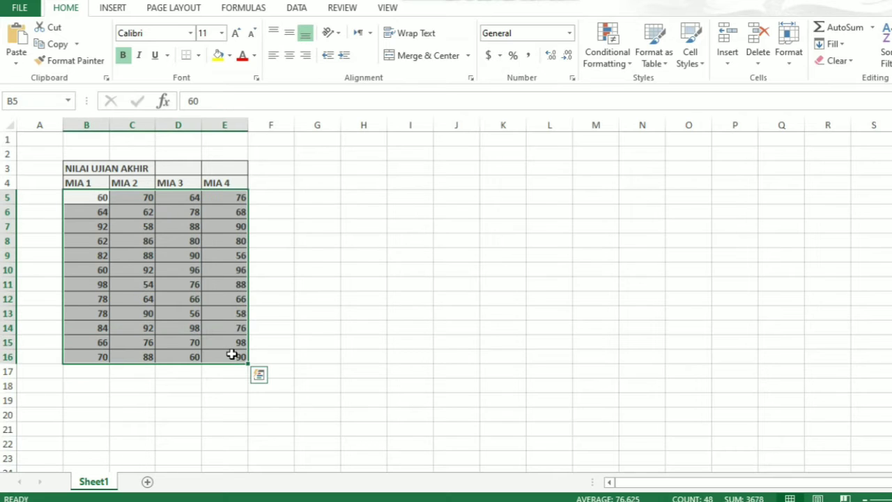
{"action": "key", "text": "ctrl+c"}
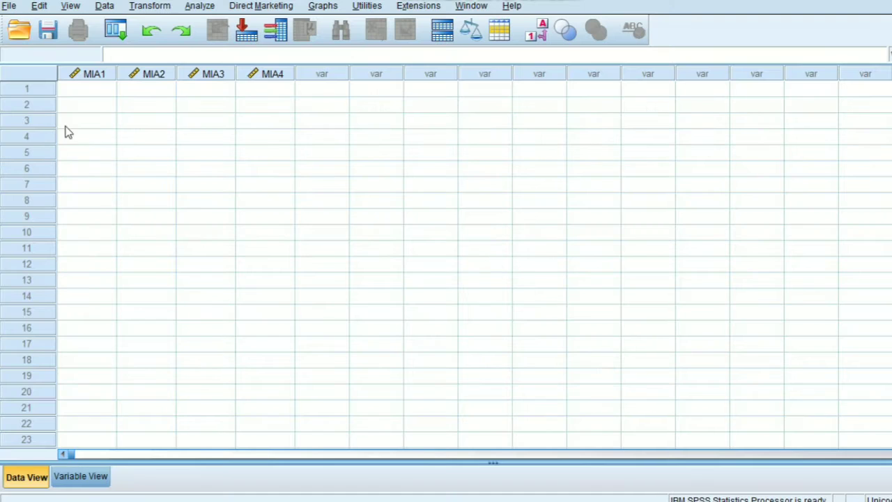
{"action": "right_click", "coordinate": [104, 94]}
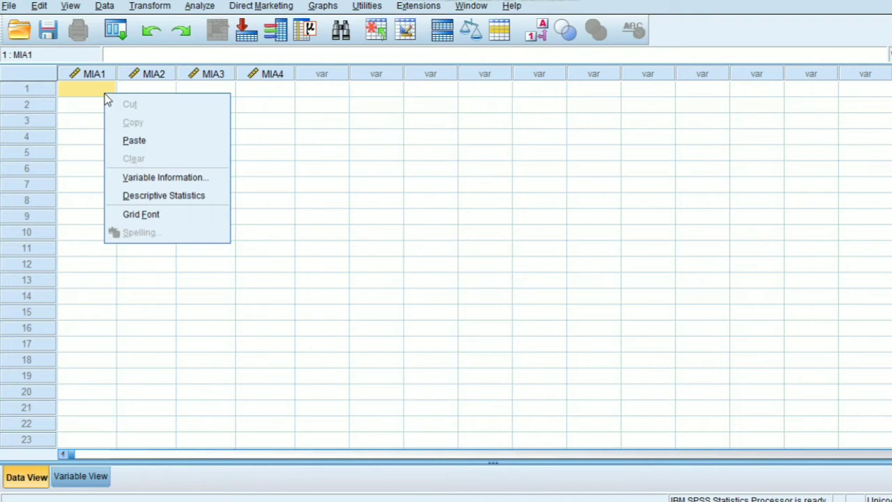
{"action": "left_click", "coordinate": [126, 142]}
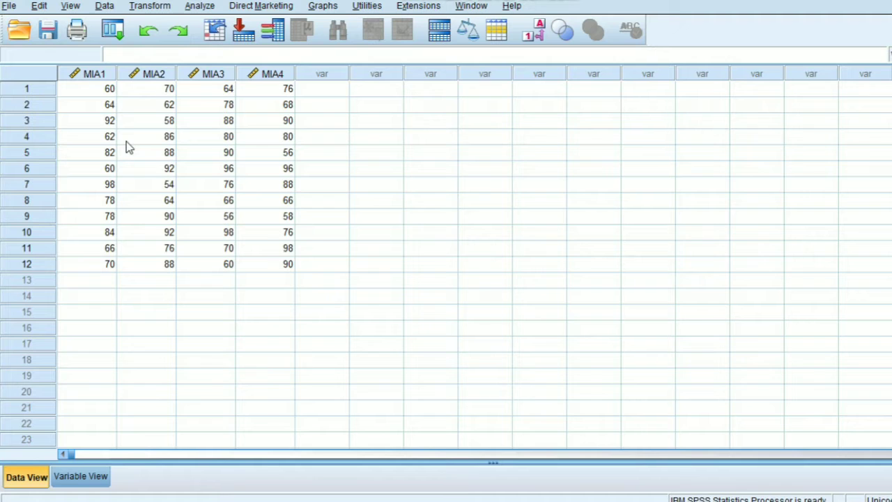
- Start a Descriptives analysis with MIA1, MIA2, MIA3 and MIA4 as its variables
{"action": "left_click", "coordinate": [200, 6]}
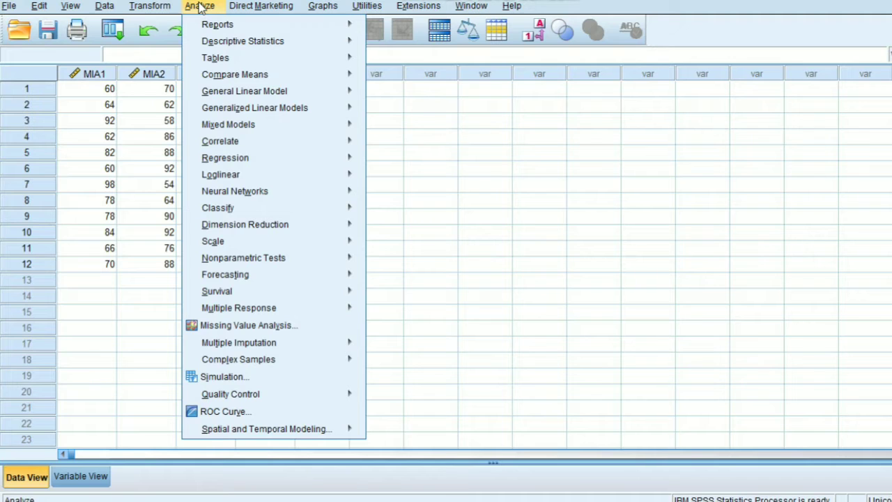
{"action": "mouse_move", "coordinate": [214, 42]}
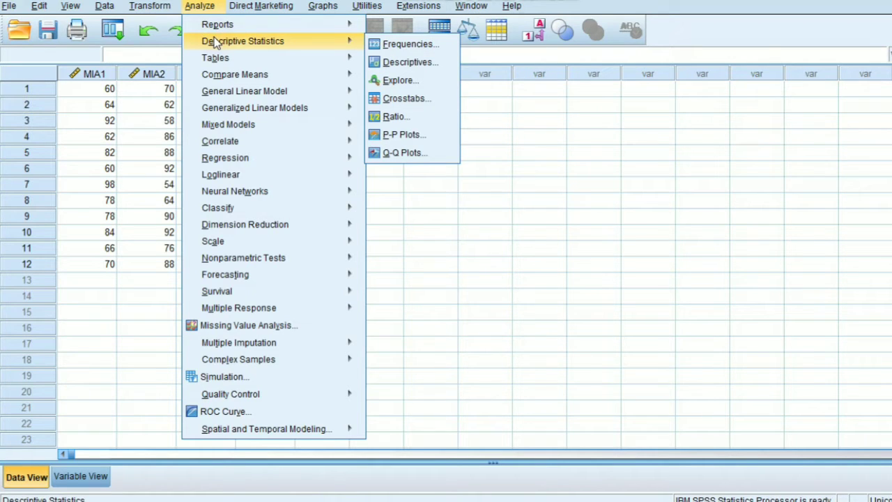
{"action": "left_click", "coordinate": [380, 60]}
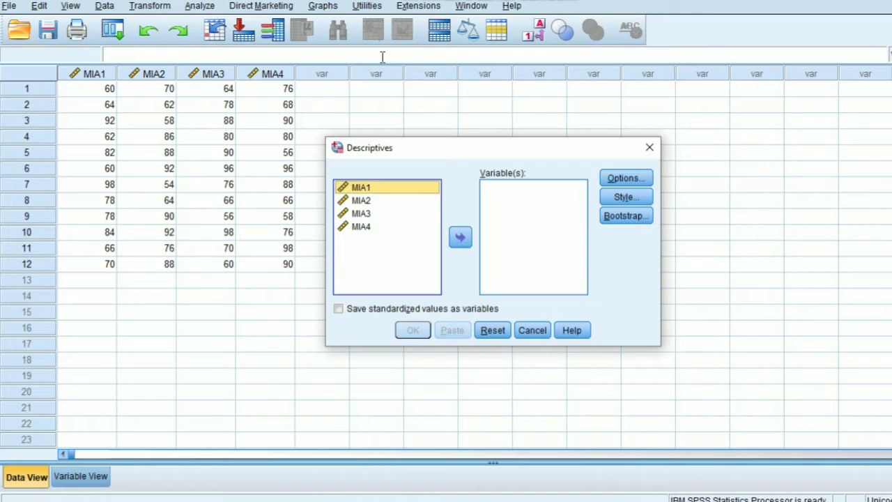
{"action": "left_click", "coordinate": [381, 238], "text": "shift"}
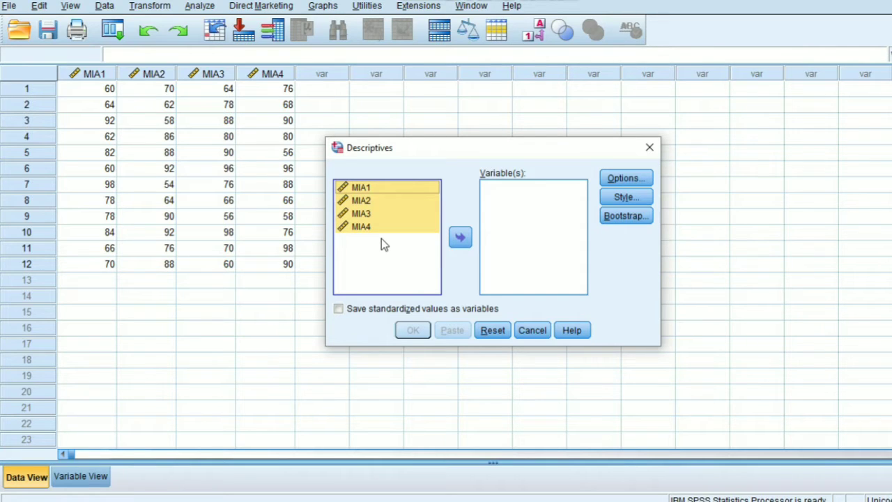
{"action": "left_click", "coordinate": [460, 244]}
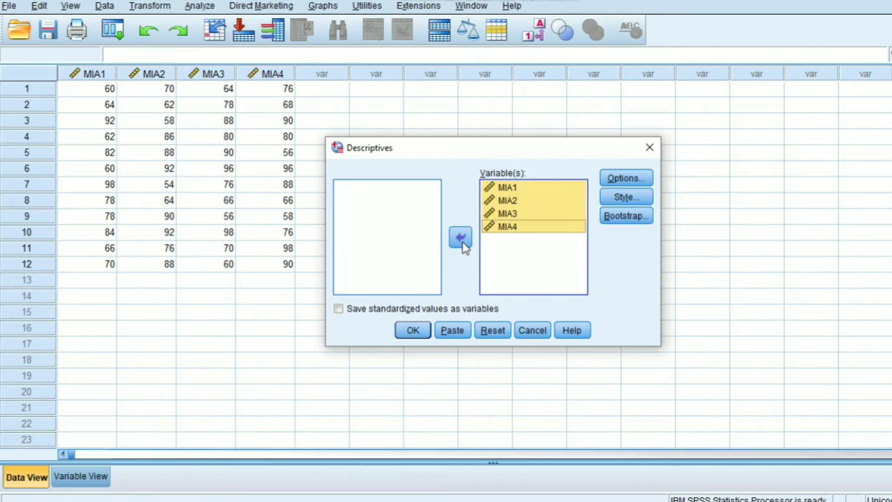
- Add Sum, Variance, Range and S.E. mean to the statistics computed by the Descriptives analysis
{"action": "left_click", "coordinate": [630, 178]}
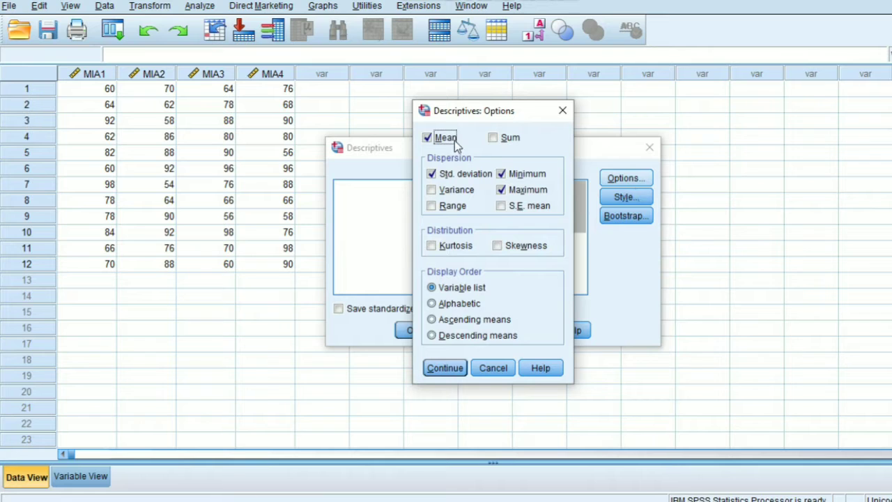
{"action": "left_click", "coordinate": [512, 142]}
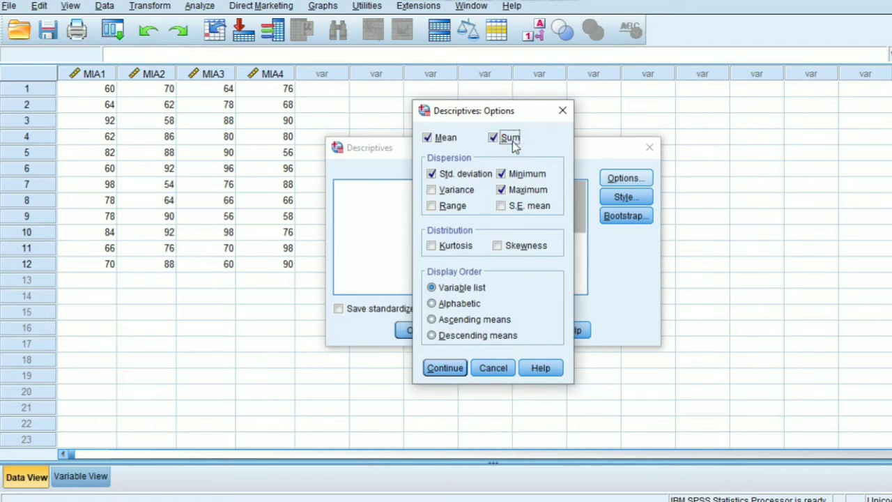
{"action": "left_click", "coordinate": [432, 189]}
{"action": "left_click", "coordinate": [440, 207]}
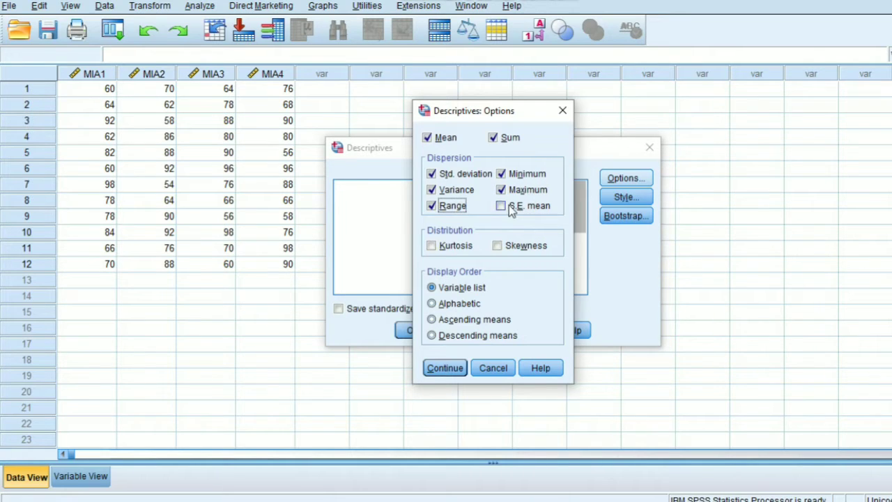
{"action": "left_click", "coordinate": [501, 206]}
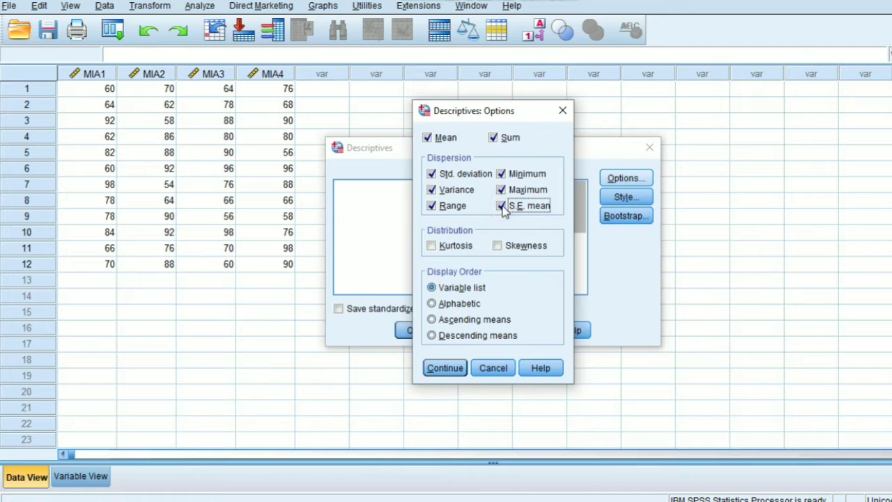
{"action": "left_click", "coordinate": [439, 369]}
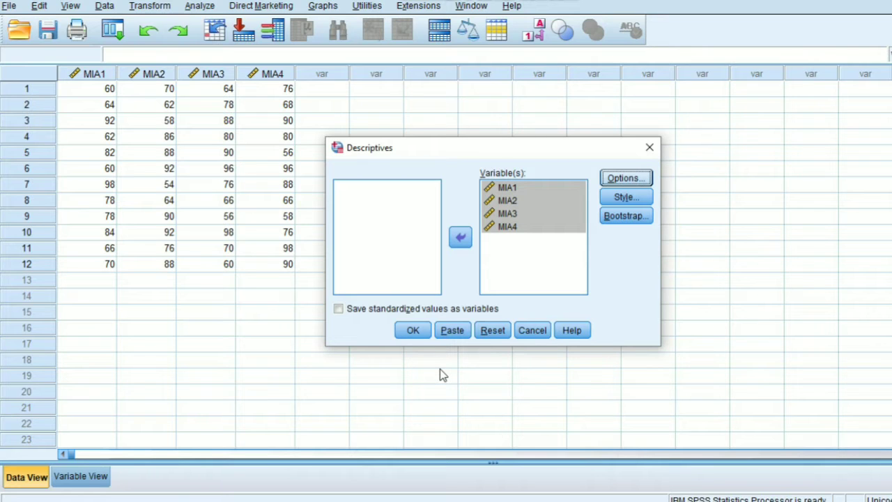
- Run the Descriptives analysis and view the Descriptive Statistics table in the maximized output viewer
{"action": "left_click", "coordinate": [406, 330]}
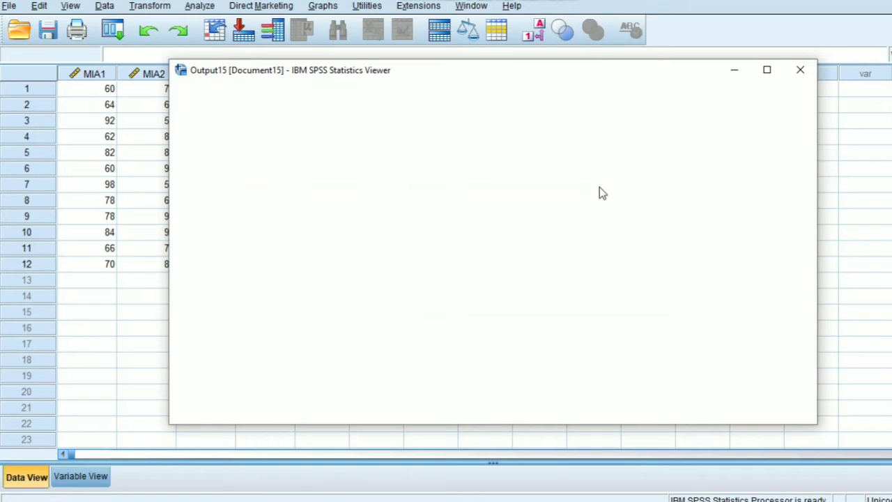
{"action": "left_click", "coordinate": [767, 69]}
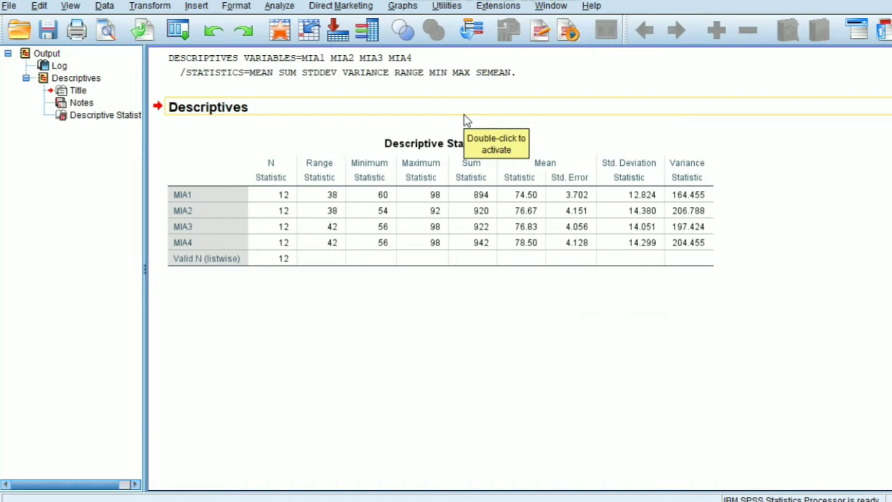
{"action": "left_click", "coordinate": [400, 174]}
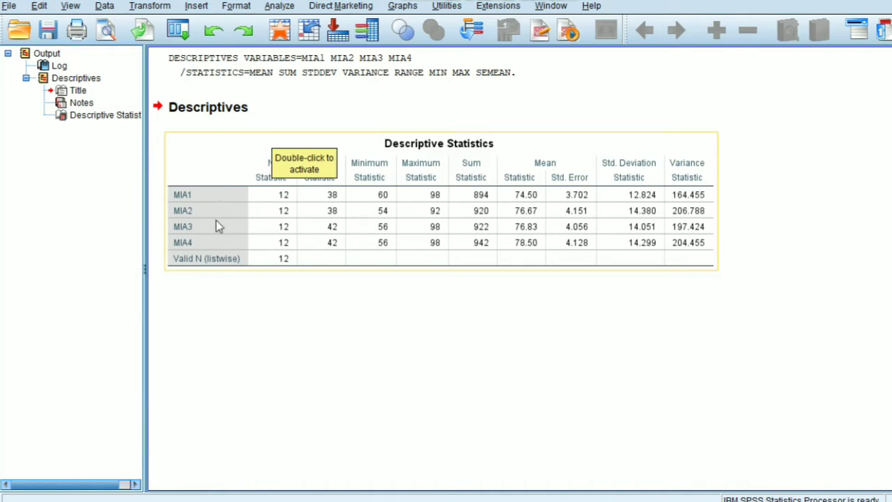
{"action": "left_click", "coordinate": [272, 171]}
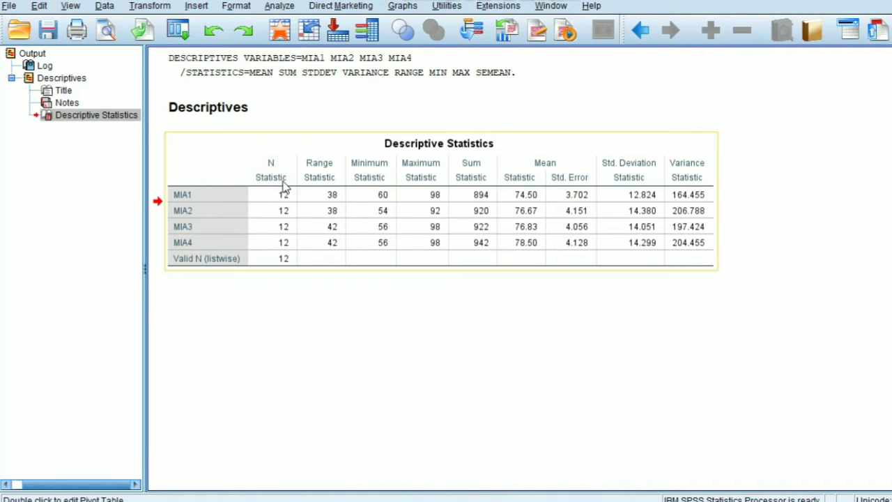
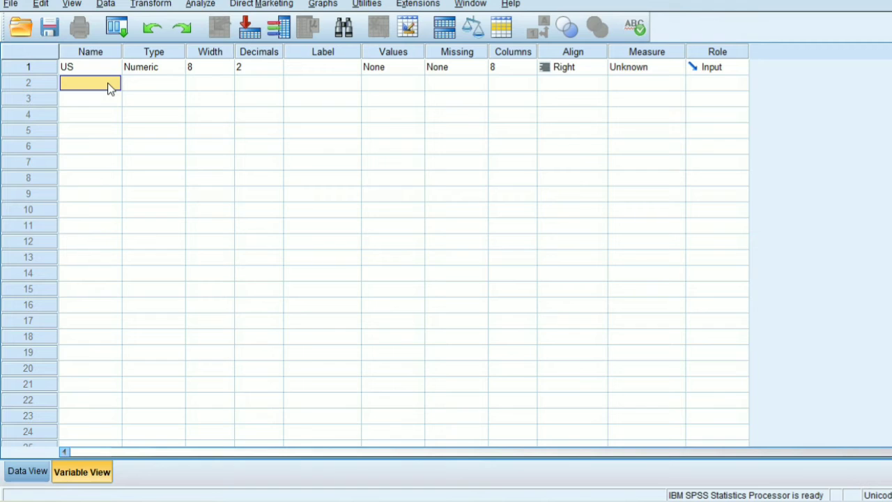
- Name the second variable SKP and set the decimals of US and SKP to 0
{"action": "type", "text": "SKP"}
{"action": "left_click", "coordinate": [258, 69]}
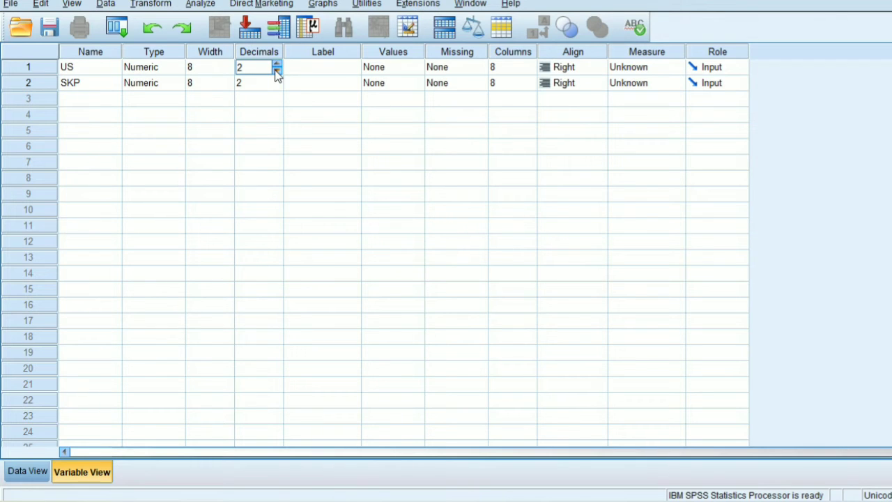
{"action": "left_click", "coordinate": [276, 72]}
{"action": "left_click", "coordinate": [276, 73]}
{"action": "left_click", "coordinate": [272, 87]}
{"action": "left_click", "coordinate": [274, 87]}
{"action": "left_click", "coordinate": [273, 87]}
{"action": "left_click", "coordinate": [274, 87]}
- Label the variable US as USIA and the variable SKP as SIKAP
{"action": "left_click", "coordinate": [325, 69]}
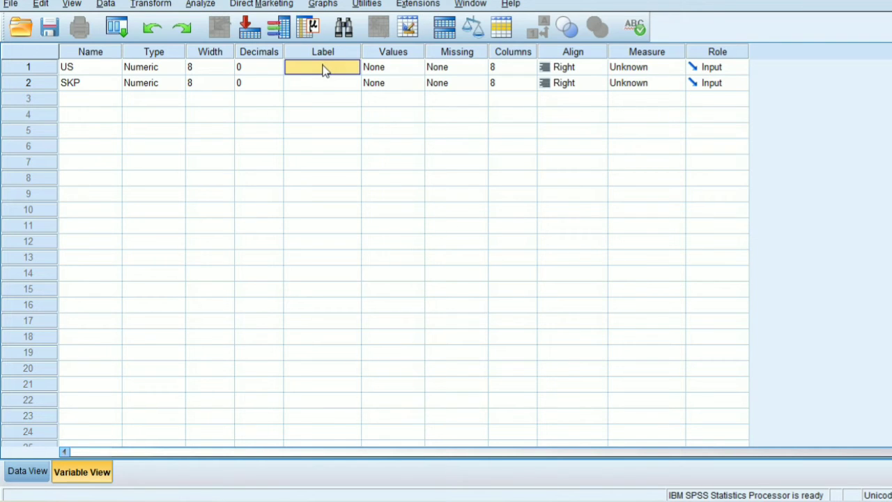
{"action": "type", "text": "USIA"}
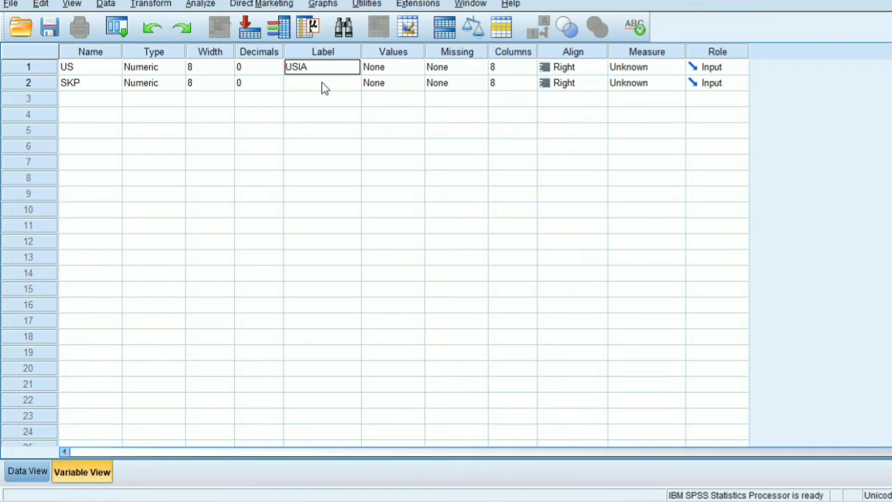
{"action": "left_click", "coordinate": [323, 87]}
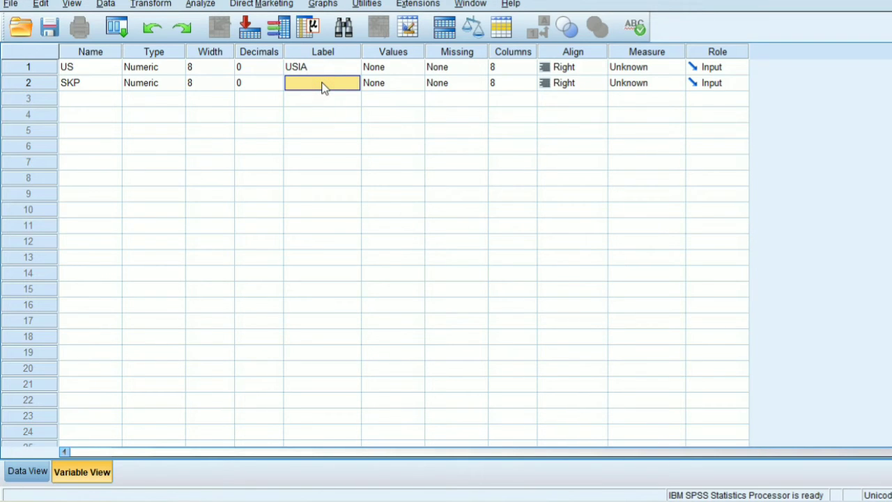
{"action": "type", "text": "SIKAP"}
- Open the value labels of the variable US and add value 1 with the label 13-19
{"action": "left_click", "coordinate": [390, 68]}
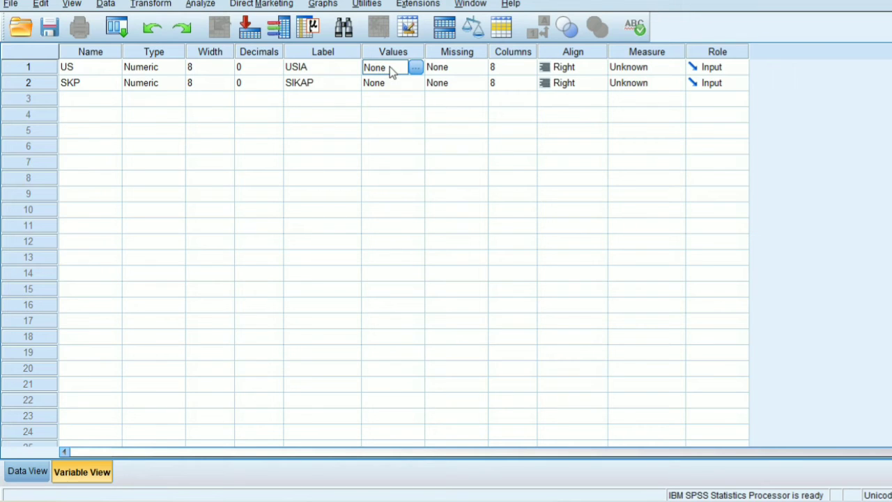
{"action": "left_click", "coordinate": [415, 67]}
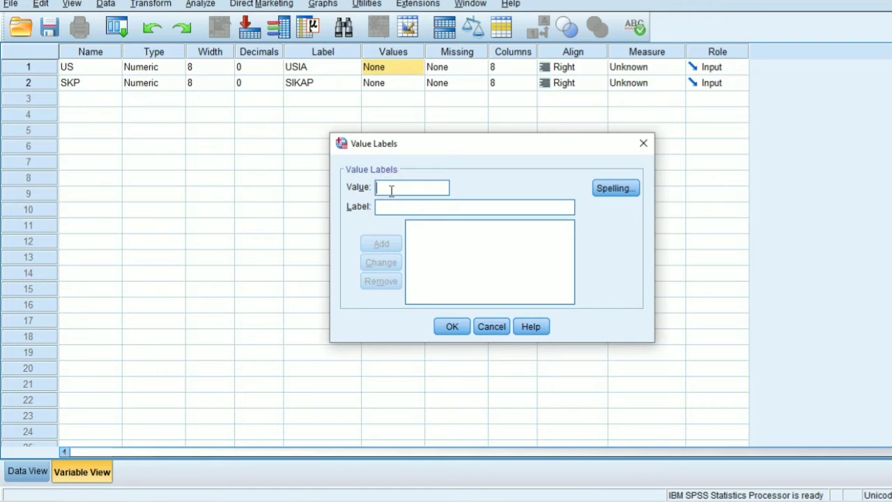
{"action": "type", "text": "1"}
{"action": "left_click", "coordinate": [389, 208]}
{"action": "type", "text": "13"}
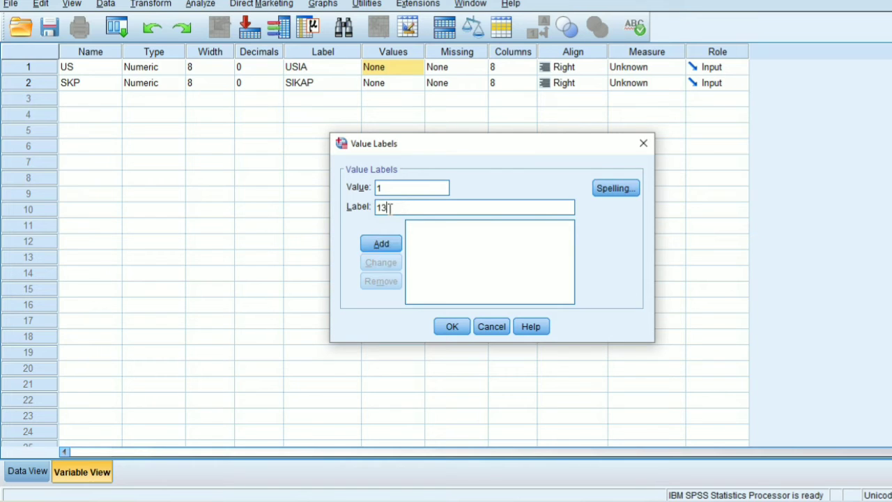
{"action": "type", "text": "-19"}
{"action": "left_click", "coordinate": [394, 245]}
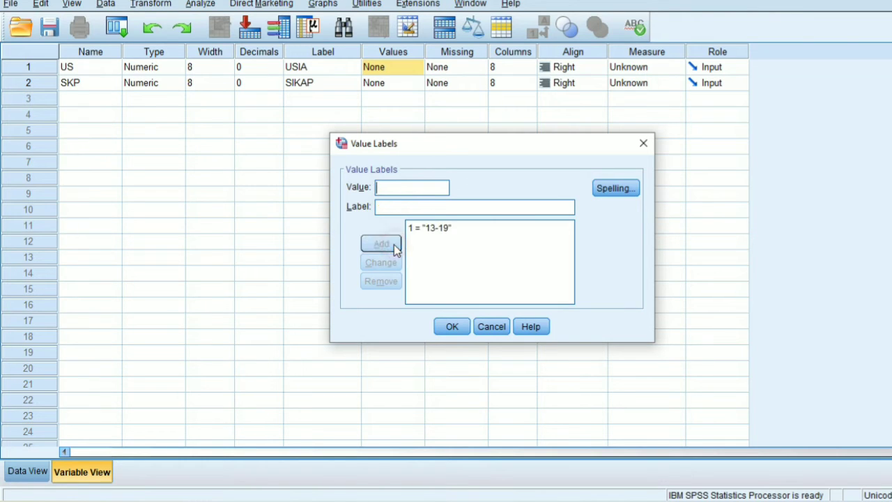
- Add value 2 with the label 20-24 to the value labels of US
{"action": "type", "text": "2"}
{"action": "left_click", "coordinate": [409, 204]}
{"action": "type", "text": "2"}
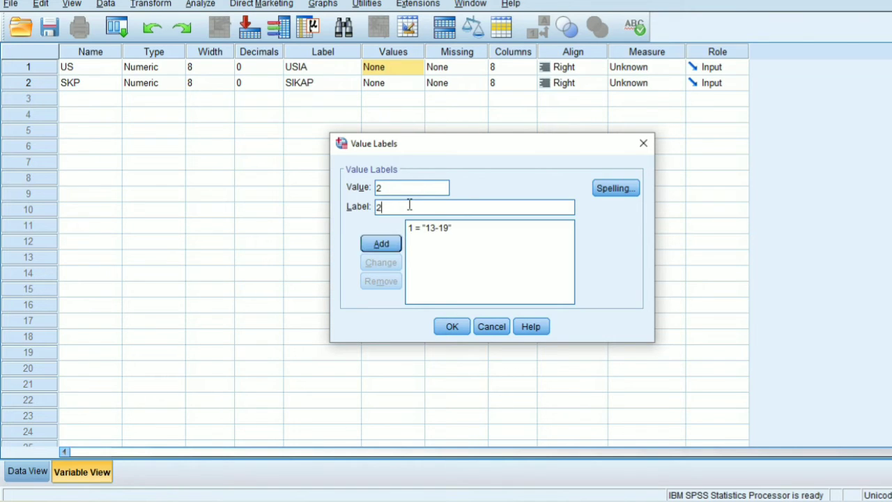
{"action": "type", "text": "0-24"}
{"action": "left_click", "coordinate": [389, 250]}
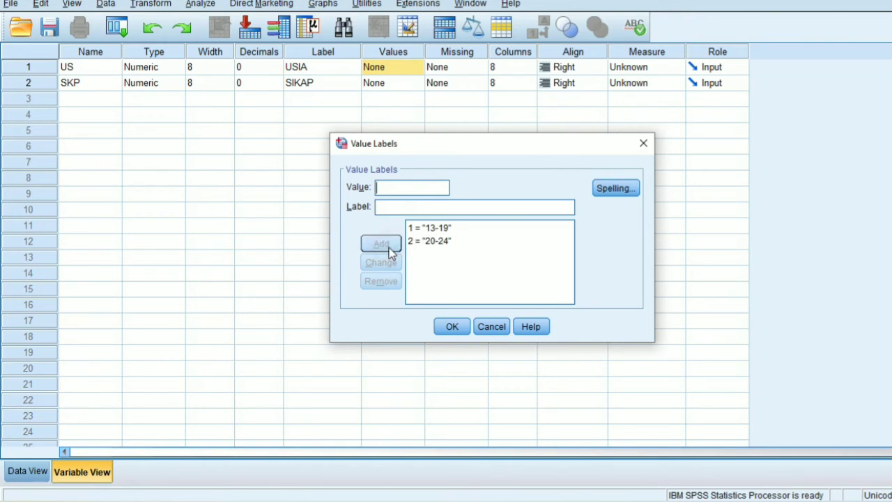
- Add value 3 with the label 25-34 to the value labels of US
{"action": "left_click", "coordinate": [403, 186]}
{"action": "type", "text": "3"}
{"action": "left_click", "coordinate": [394, 207]}
{"action": "type", "text": "25-"}
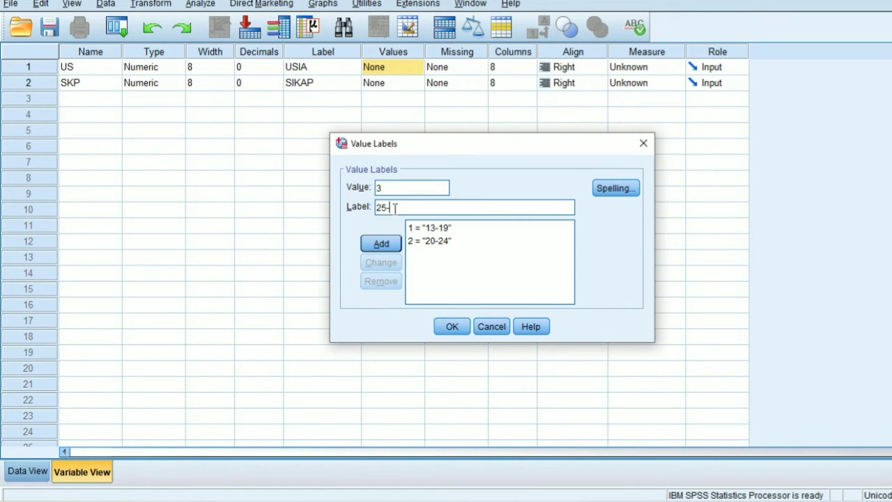
{"action": "type", "text": "34"}
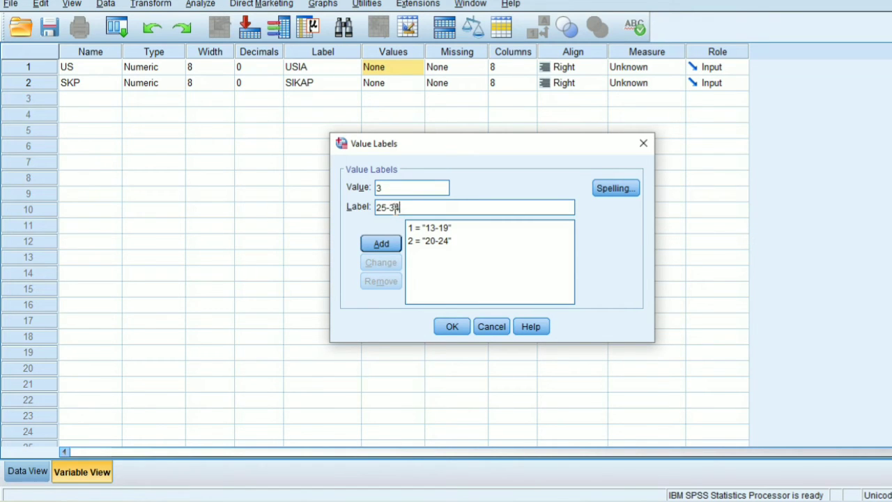
{"action": "left_click", "coordinate": [387, 249]}
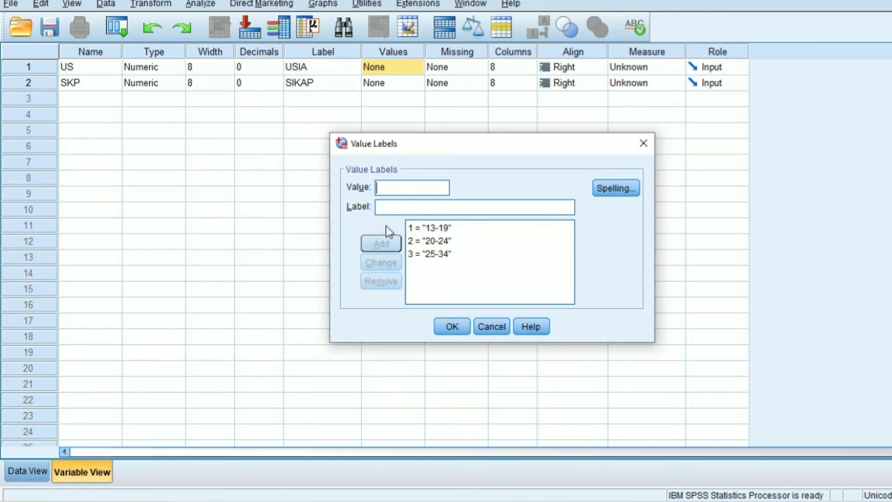
- Add value 4 with the label 35-44 to US and apply its value labels
{"action": "left_click", "coordinate": [399, 193]}
{"action": "type", "text": "4"}
{"action": "left_click", "coordinate": [398, 207]}
{"action": "type", "text": "35"}
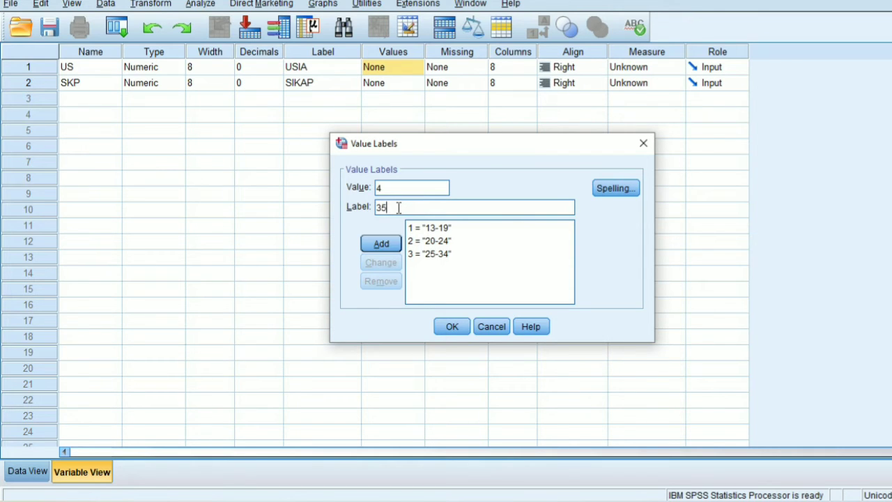
{"action": "type", "text": "-44"}
{"action": "left_click", "coordinate": [393, 250]}
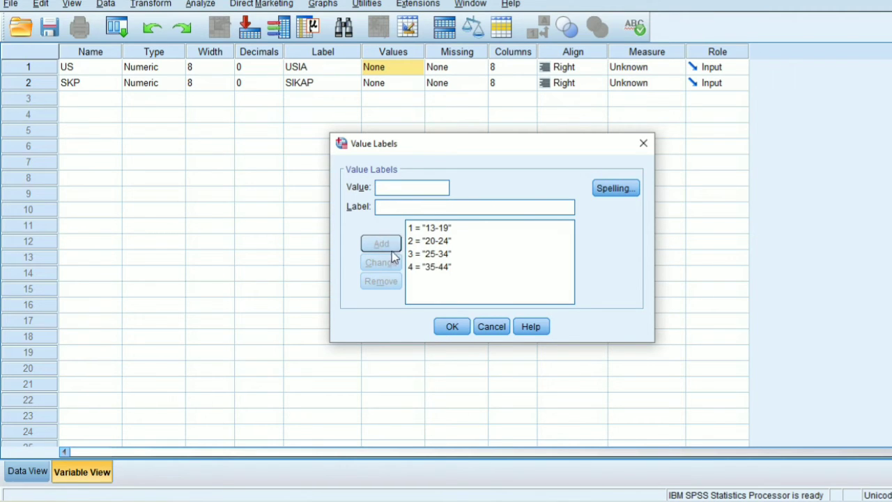
{"action": "left_click", "coordinate": [449, 332]}
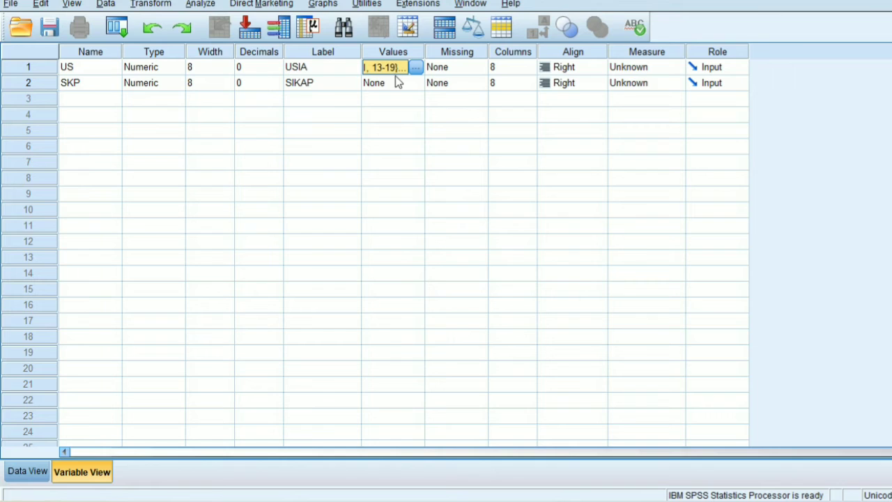
- Open the value labels of the variable SKP and add value 1 with the label SANGAT PUAS
{"action": "left_click", "coordinate": [411, 84]}
{"action": "left_click", "coordinate": [414, 83]}
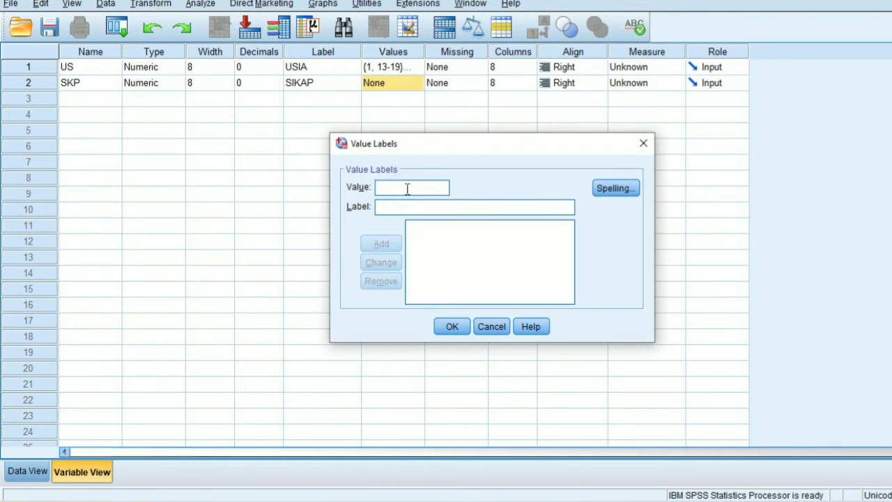
{"action": "type", "text": "1"}
{"action": "left_click", "coordinate": [408, 206]}
{"action": "type", "text": "SA"}
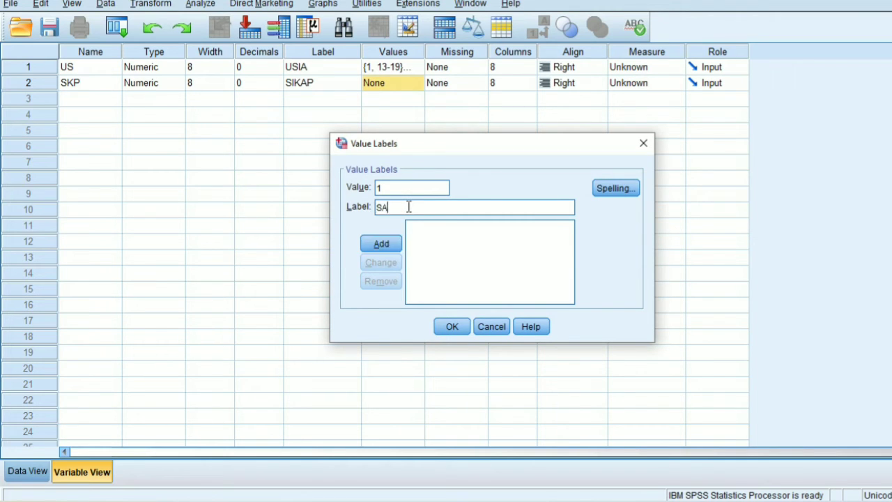
{"action": "type", "text": "NGAT PUAS"}
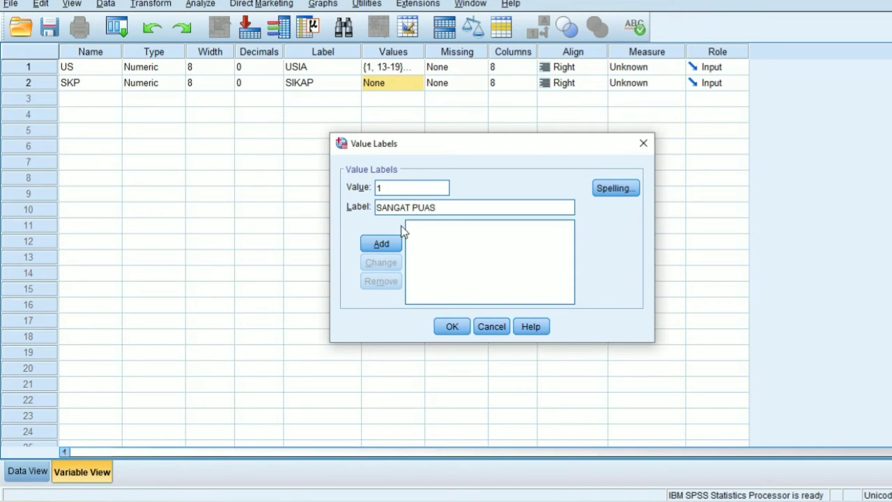
{"action": "left_click", "coordinate": [388, 250]}
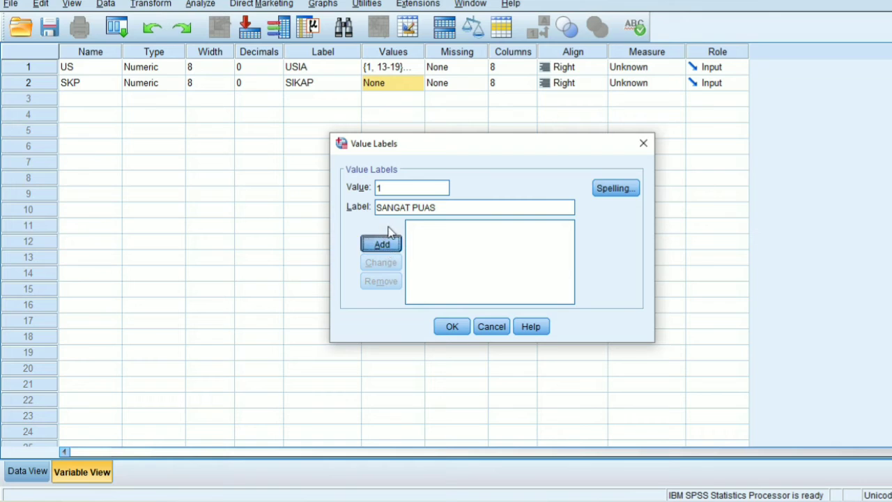
- Add value 2 with the label TIDAK PUAS to SKP and apply its value labels
{"action": "type", "text": "2"}
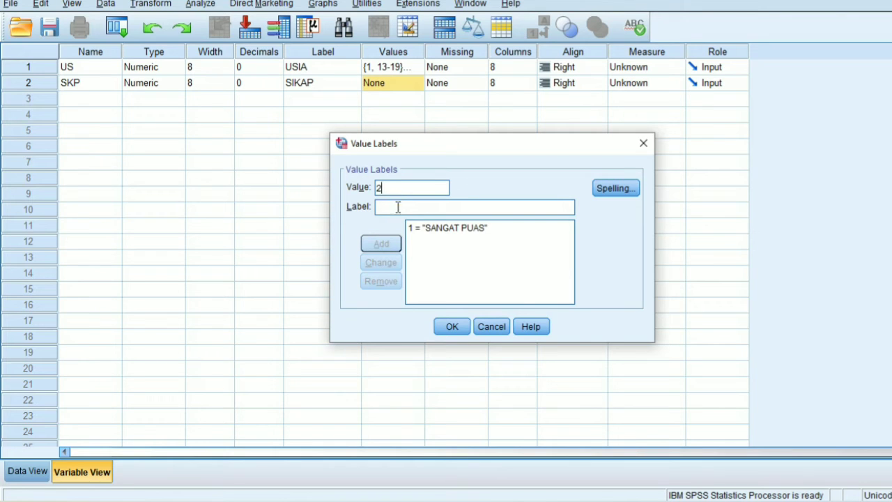
{"action": "left_click", "coordinate": [396, 208]}
{"action": "type", "text": "TIDA"}
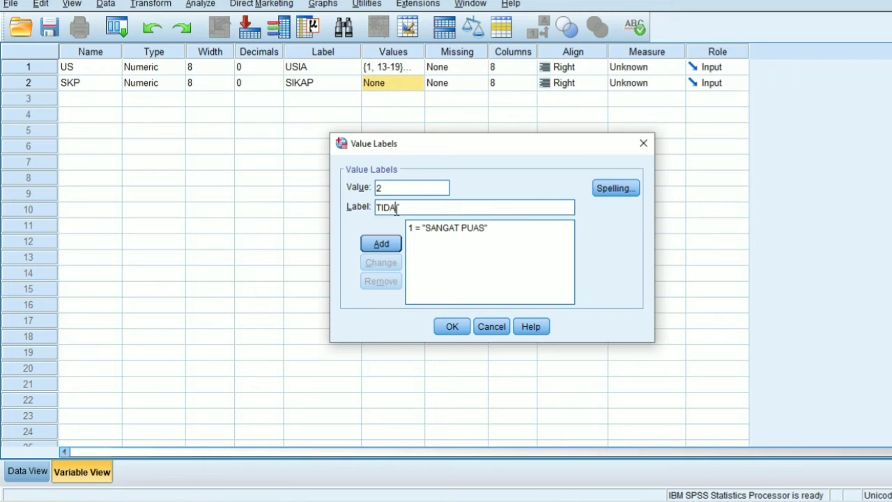
{"action": "type", "text": "K PUAS"}
{"action": "left_click", "coordinate": [388, 248]}
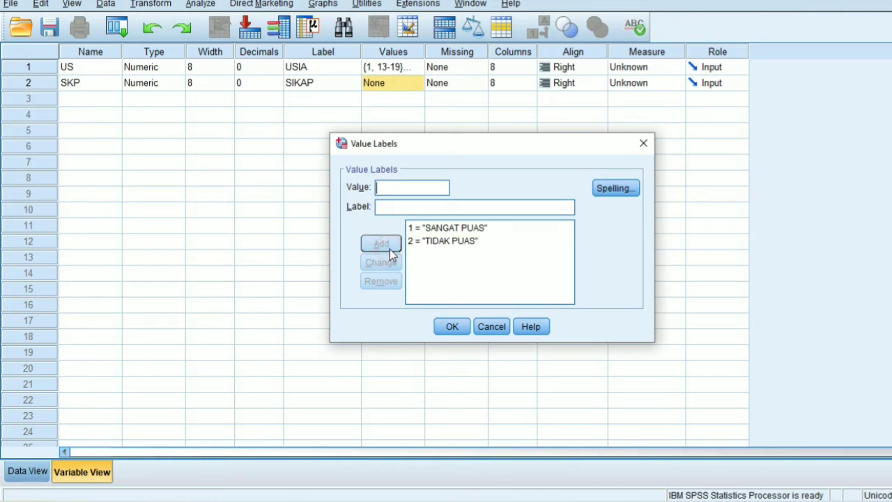
{"action": "left_click", "coordinate": [449, 327]}
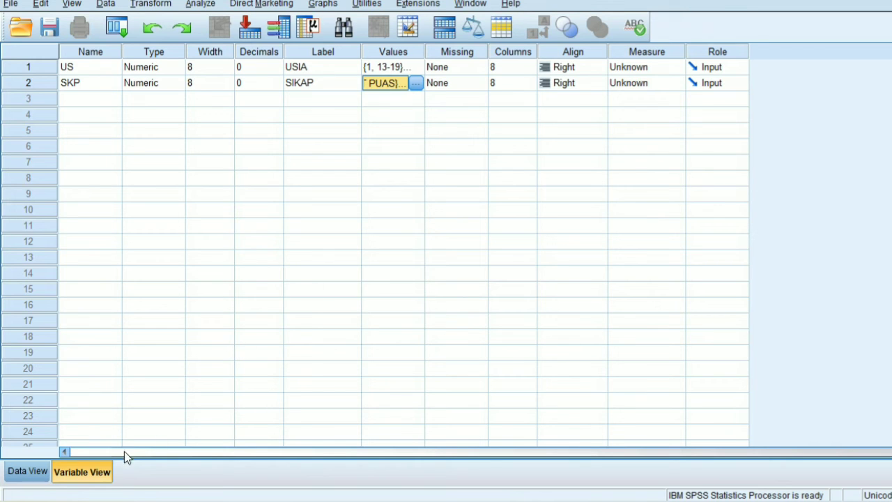
- Show the empty data grid, then switch to Excel and copy the USIA and SIKAP values in C32:D51
{"action": "left_click", "coordinate": [26, 471]}
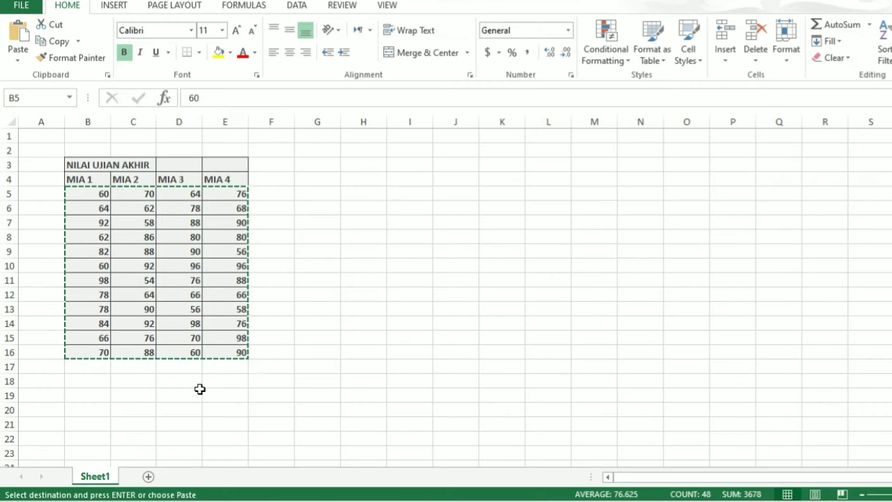
{"action": "scroll", "coordinate": [167, 328], "scroll_direction": "down", "scroll_amount": 12}
{"action": "scroll", "coordinate": [132, 259], "scroll_direction": "up", "scroll_amount": 2}
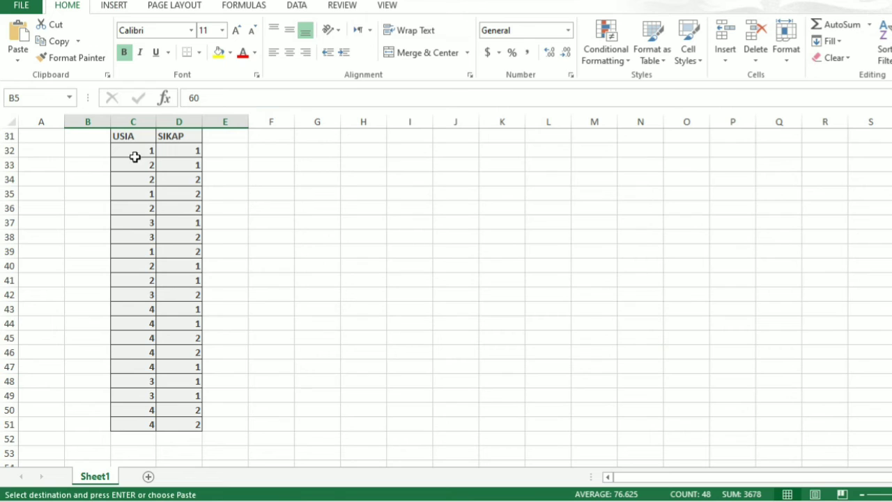
{"action": "left_click_drag", "start_coordinate": [134, 150], "coordinate": [153, 424]}
{"action": "key", "text": "ctrl+c"}
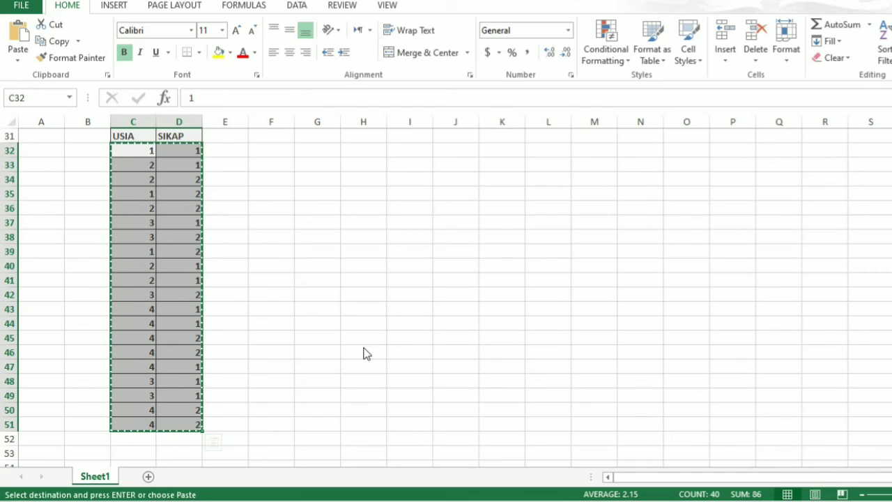
- Switch back to SPSS and paste the copied values into the US and SKP columns from row 1
{"action": "key", "text": "alt+Tab"}
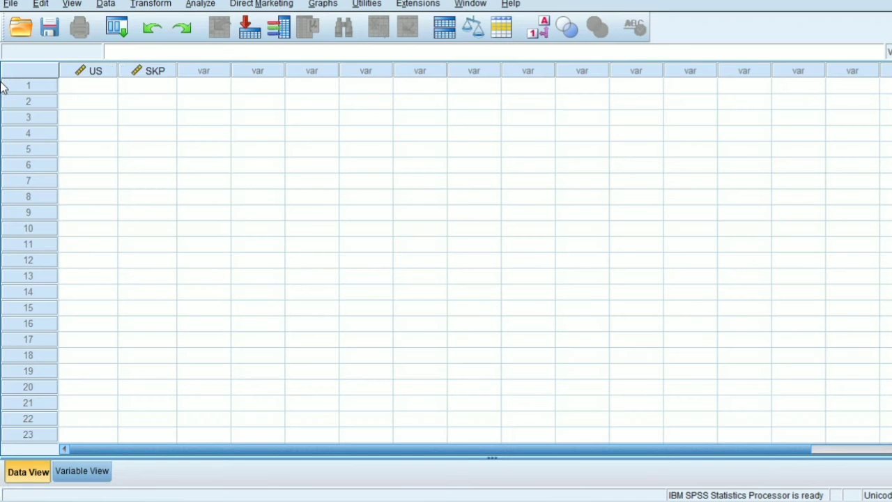
{"action": "right_click", "coordinate": [101, 87]}
{"action": "left_click", "coordinate": [118, 135]}
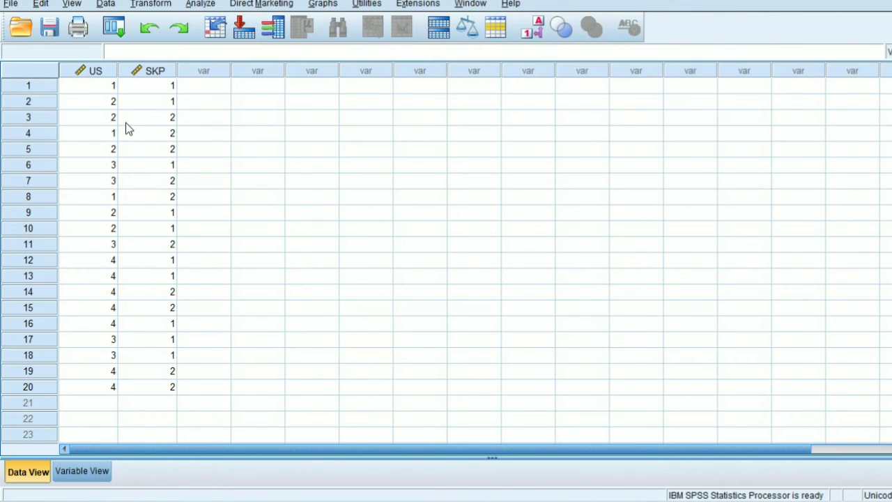
- Set up a Crosstabs analysis with USIA as the row variable and SIKAP as the column variable
{"action": "left_click", "coordinate": [198, 5]}
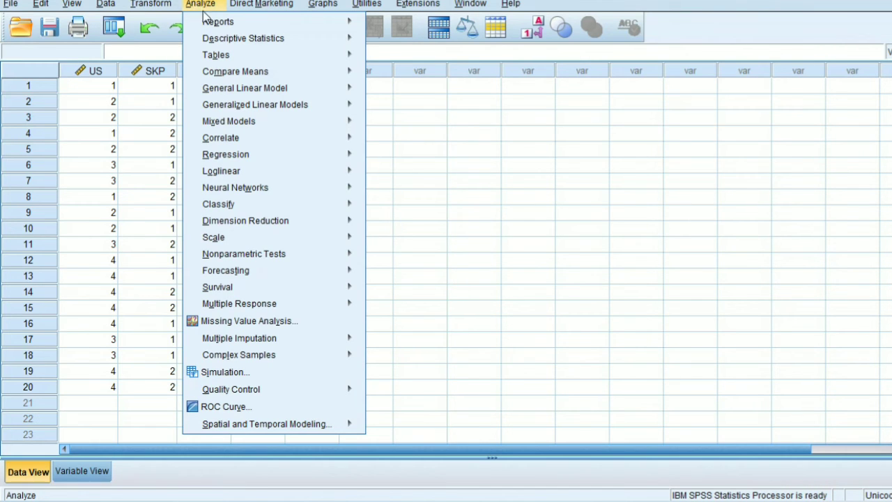
{"action": "mouse_move", "coordinate": [212, 38]}
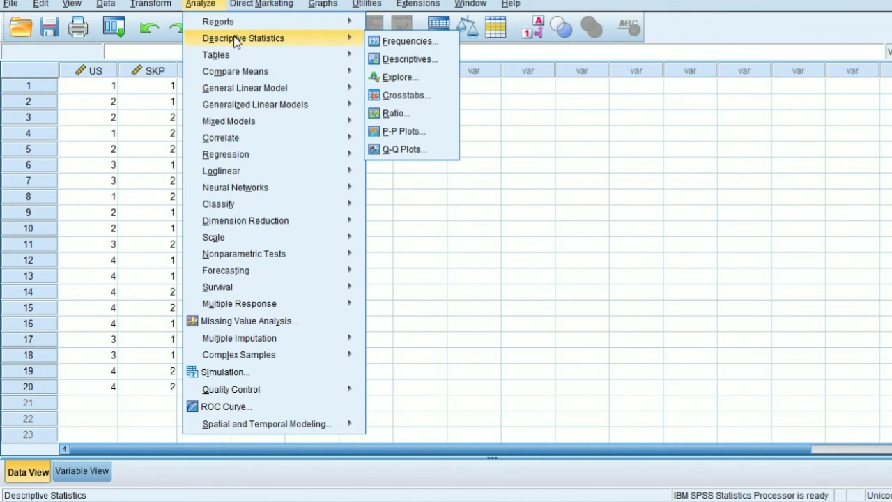
{"action": "mouse_move", "coordinate": [365, 61]}
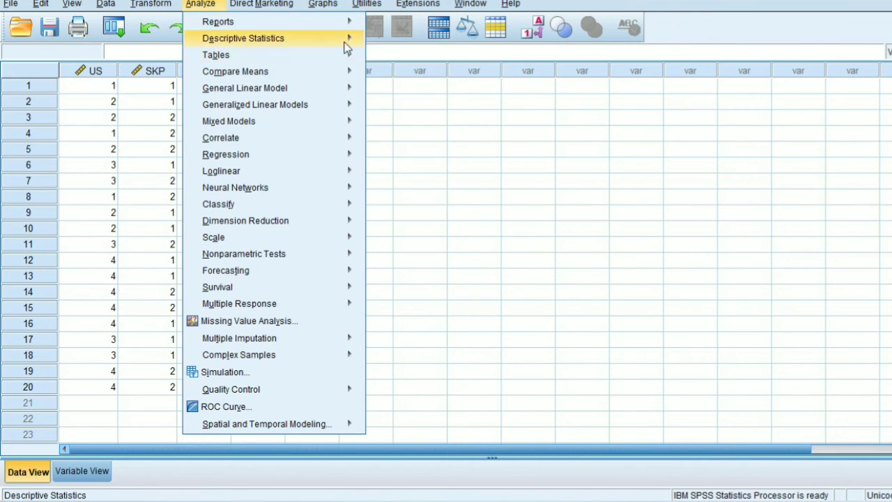
{"action": "mouse_move", "coordinate": [346, 41]}
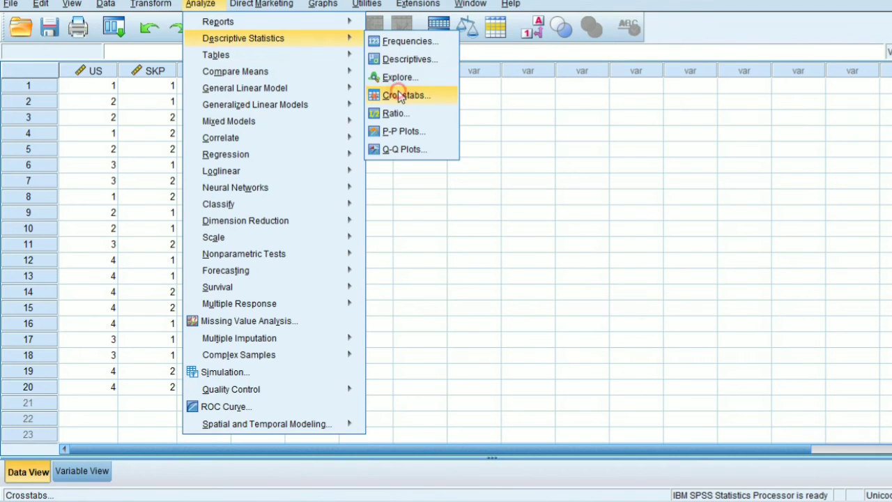
{"action": "left_click", "coordinate": [399, 95]}
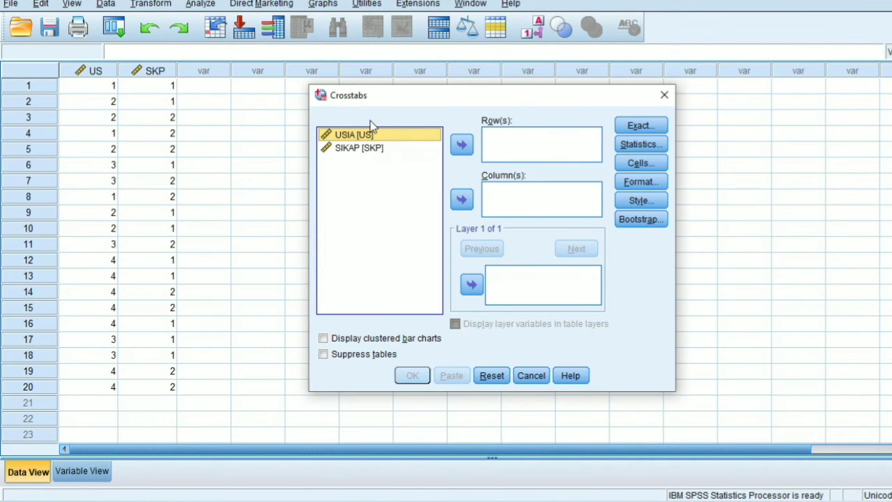
{"action": "left_click", "coordinate": [457, 148]}
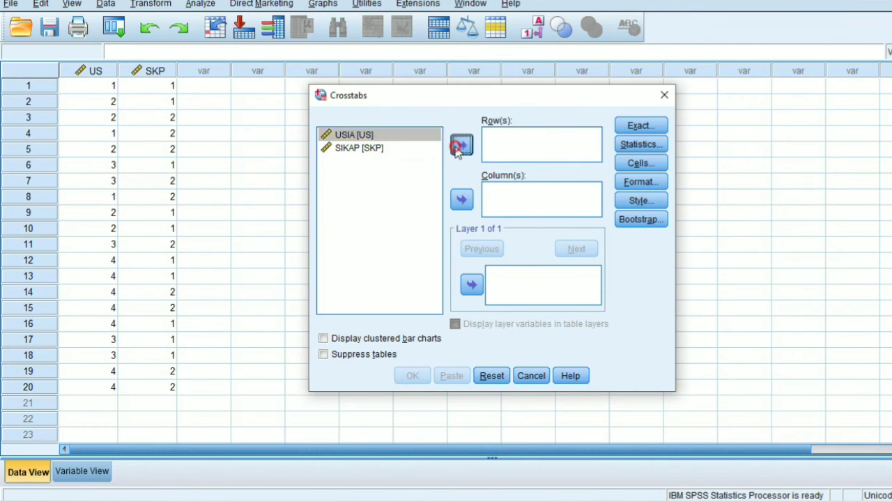
{"action": "left_click", "coordinate": [404, 142]}
{"action": "right_click", "coordinate": [404, 142]}
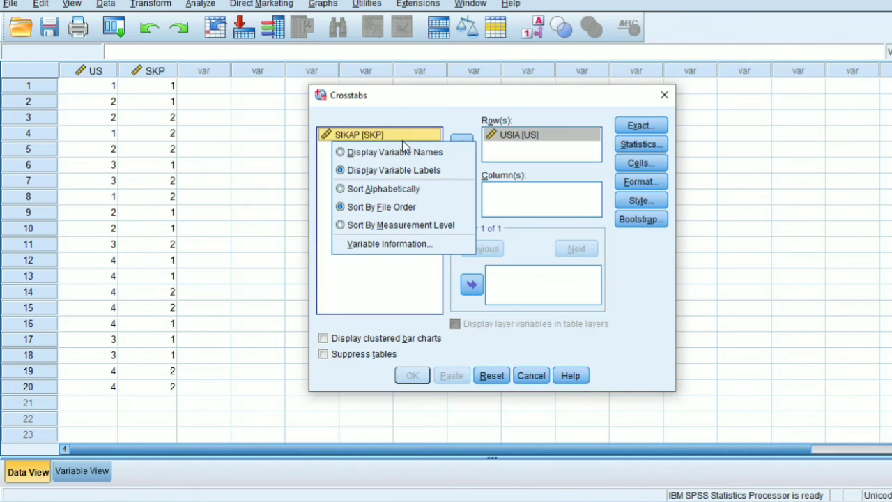
{"action": "left_click", "coordinate": [490, 198]}
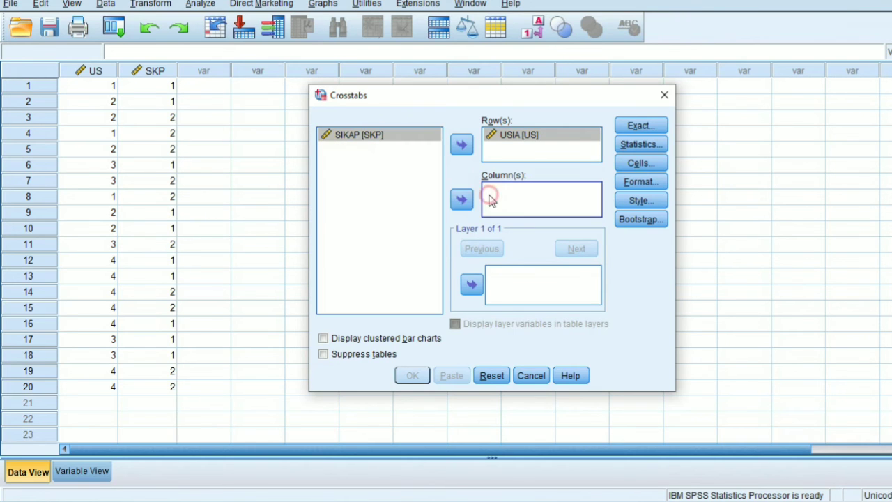
{"action": "left_click", "coordinate": [461, 202]}
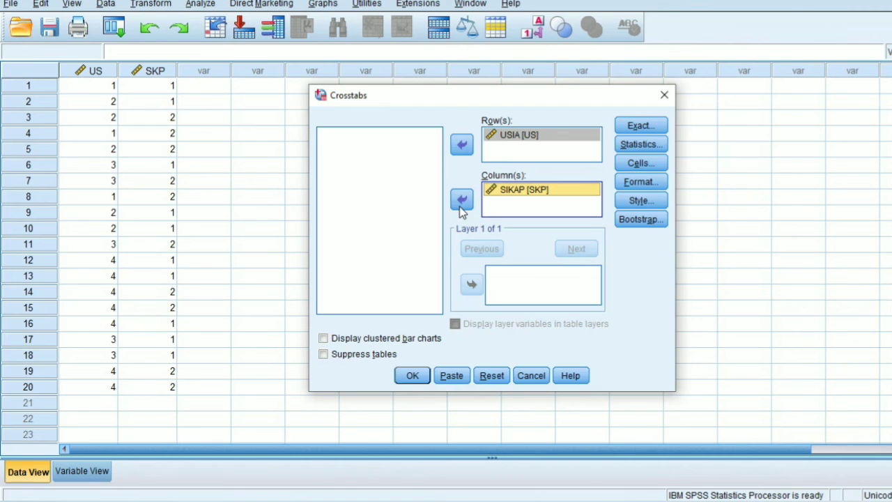
- Add the Chi-square test to the statistics of the Crosstabs analysis
{"action": "left_click", "coordinate": [640, 144]}
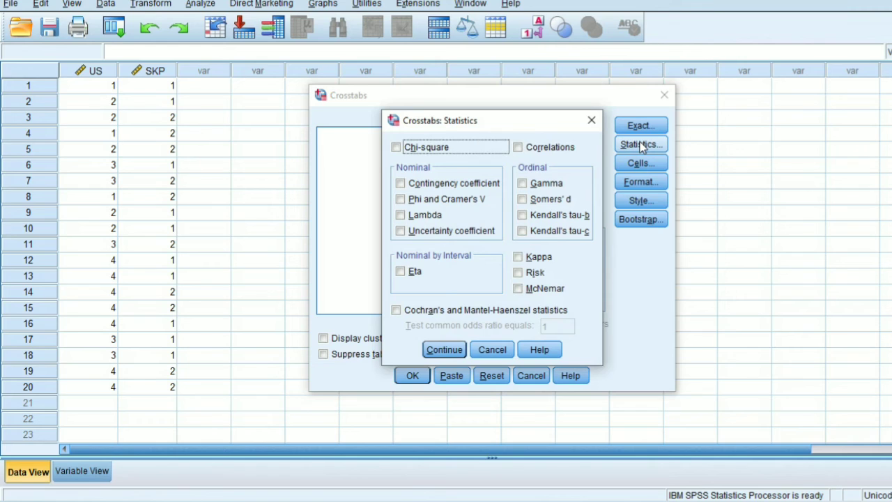
{"action": "left_click", "coordinate": [395, 147]}
{"action": "left_click", "coordinate": [445, 349]}
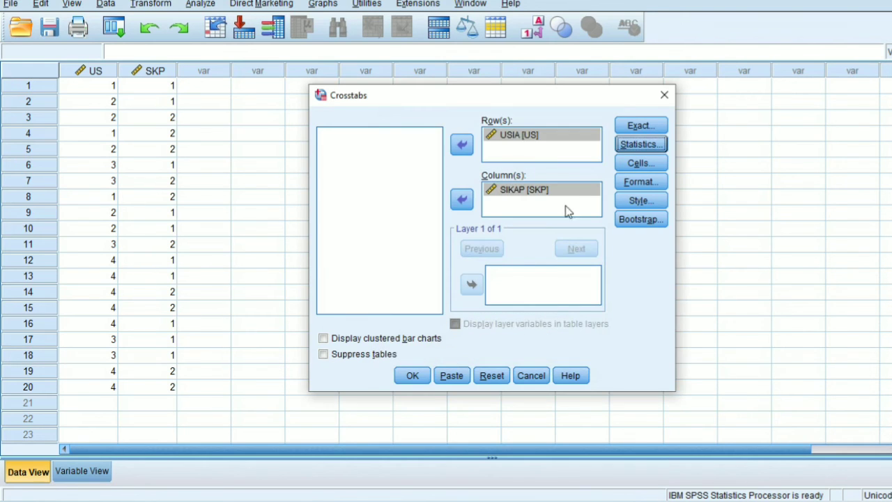
- Include row, column and total percentages in the crosstab cells and run the analysis
{"action": "left_click", "coordinate": [655, 167]}
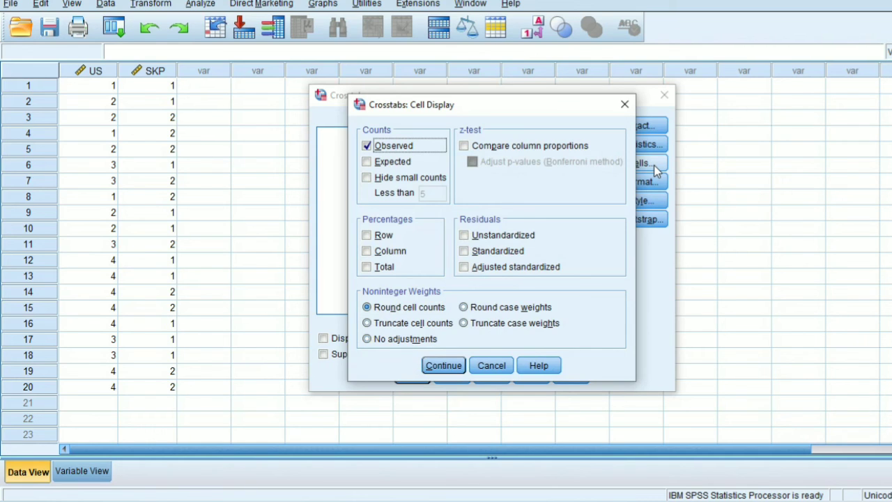
{"action": "left_click", "coordinate": [370, 237]}
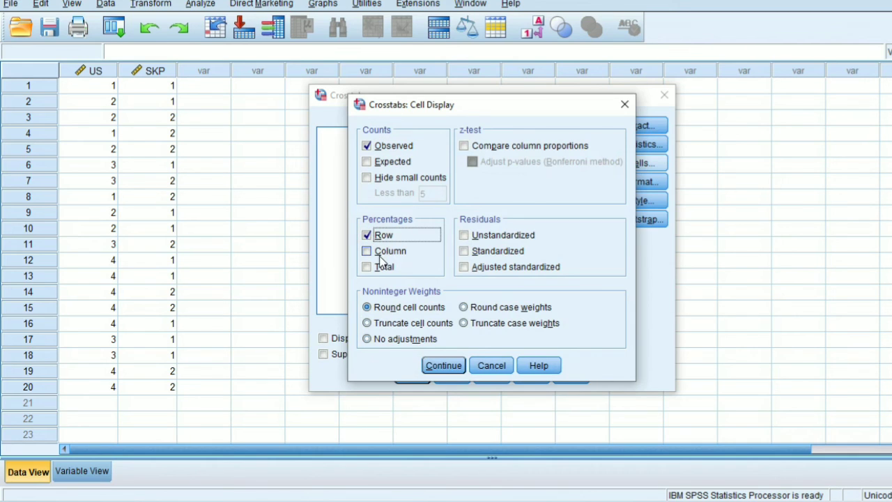
{"action": "left_click", "coordinate": [379, 255]}
{"action": "left_click", "coordinate": [386, 272]}
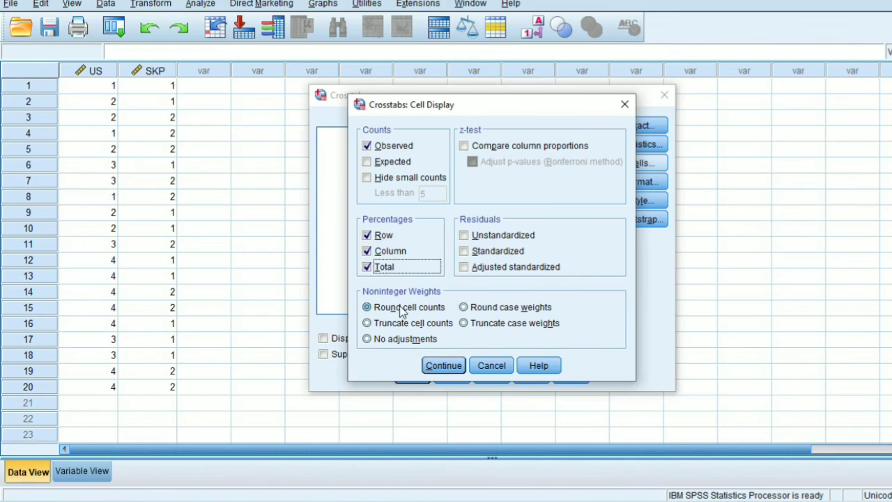
{"action": "left_click", "coordinate": [443, 367]}
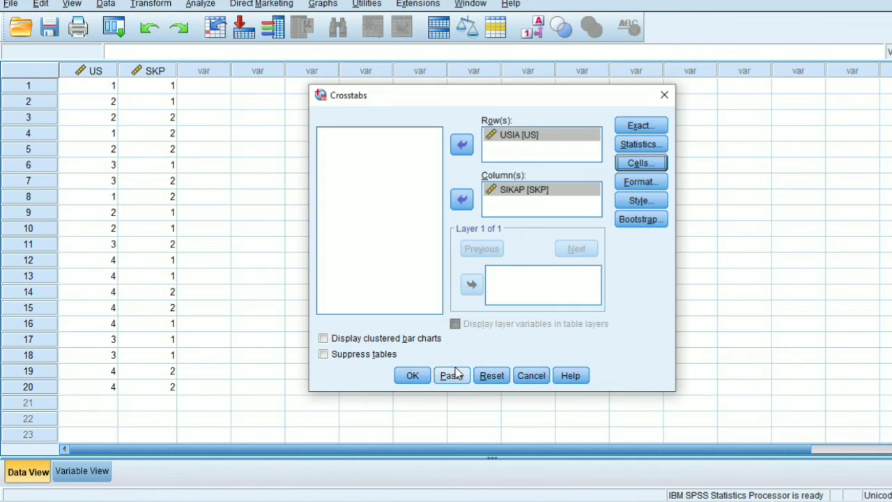
{"action": "left_click", "coordinate": [412, 375]}
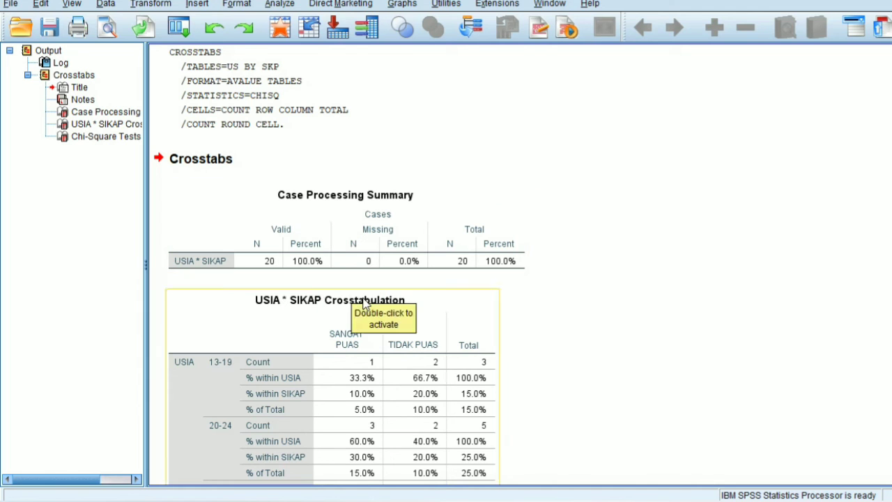
- Examine the USIA * SIKAP crosstabulation and the Chi-Square Tests table in the output, including the Pearson Chi-Square significance
{"action": "scroll", "coordinate": [362, 301], "scroll_direction": "down", "scroll_amount": 3}
{"action": "scroll", "coordinate": [362, 301], "scroll_direction": "down", "scroll_amount": 2}
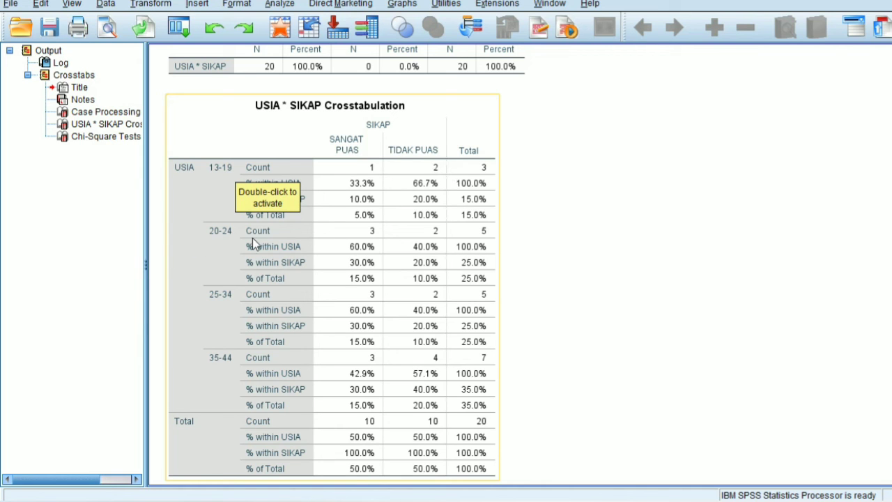
{"action": "scroll", "coordinate": [229, 250], "scroll_direction": "down", "scroll_amount": 3}
{"action": "scroll", "coordinate": [229, 251], "scroll_direction": "up", "scroll_amount": 3}
{"action": "scroll", "coordinate": [219, 279], "scroll_direction": "down", "scroll_amount": 2}
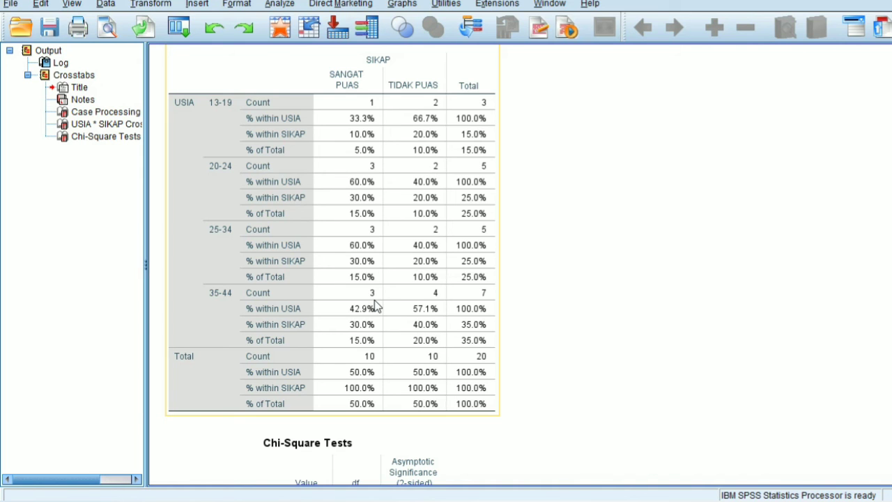
{"action": "scroll", "coordinate": [306, 357], "scroll_direction": "down", "scroll_amount": 3}
{"action": "left_click", "coordinate": [305, 355]}
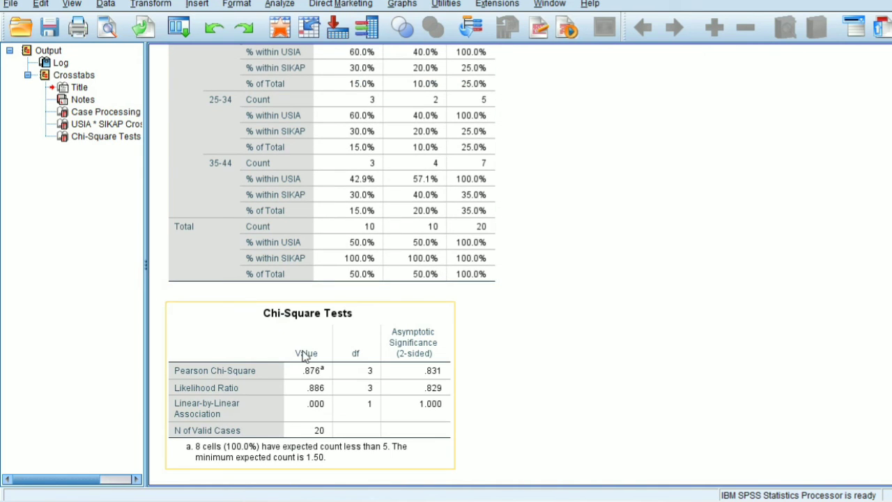
{"action": "scroll", "coordinate": [307, 354], "scroll_direction": "down", "scroll_amount": 1}
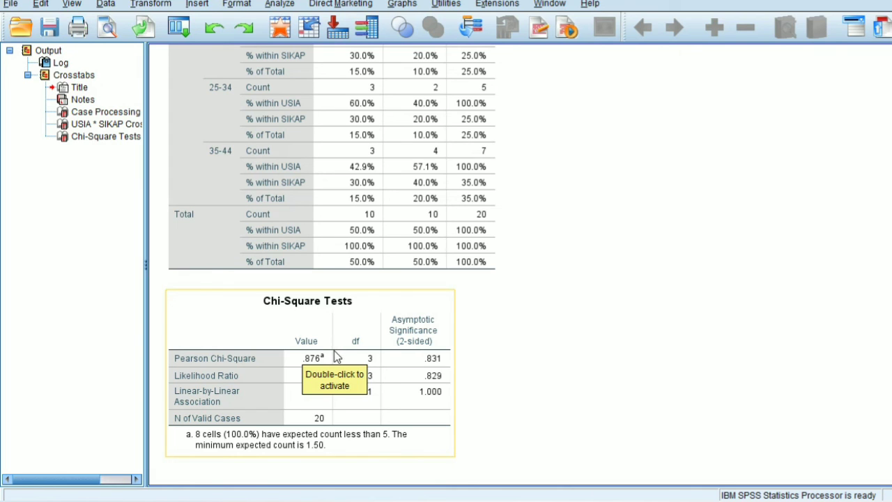
{"action": "left_click", "coordinate": [419, 367]}
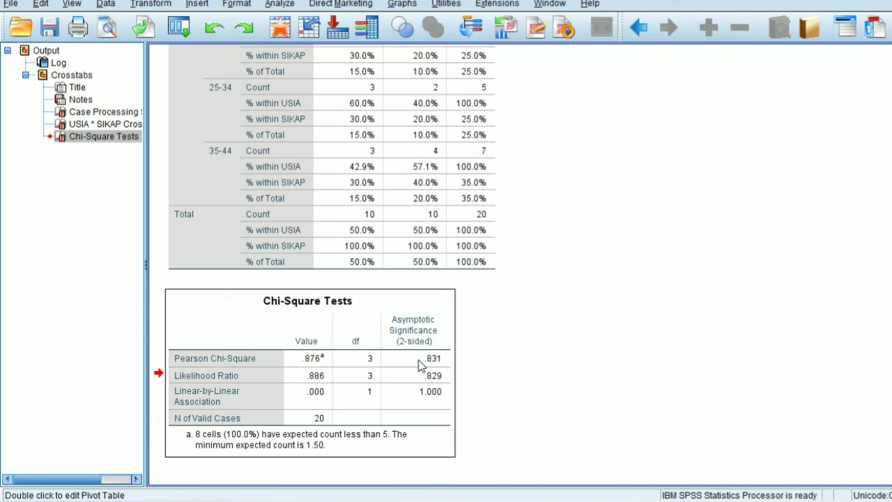
{"action": "left_click", "coordinate": [419, 369]}
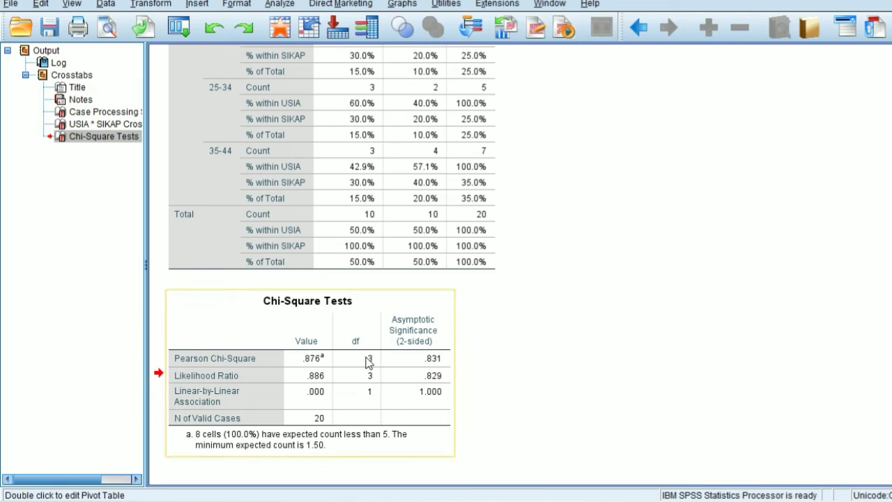